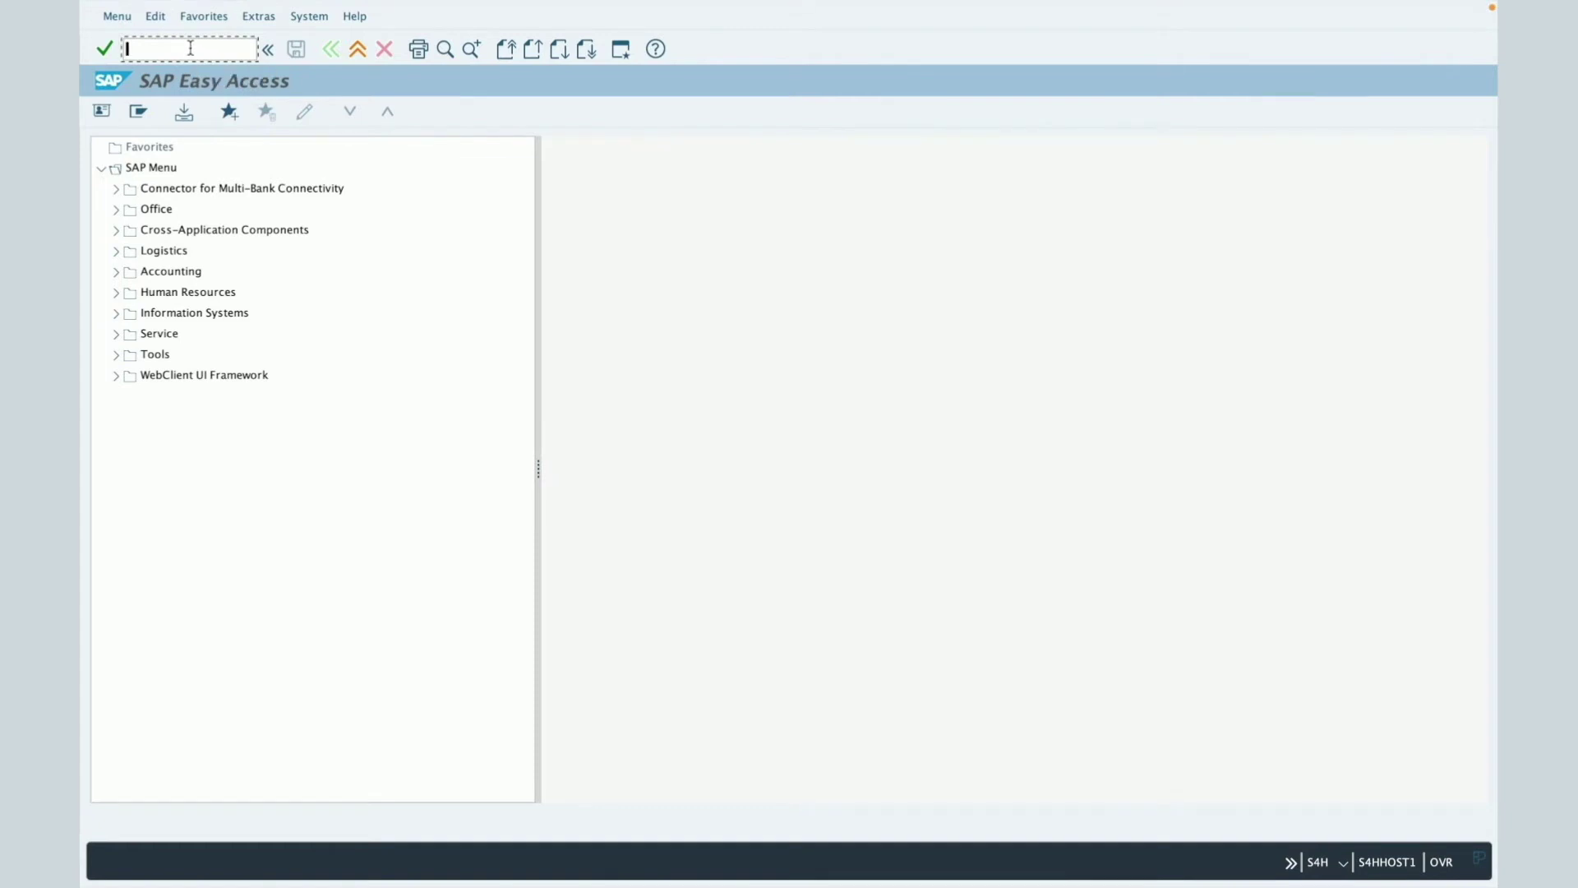
# Step: Launch transaction CV01N to start creating a new document
pyautogui.write('cv01N')
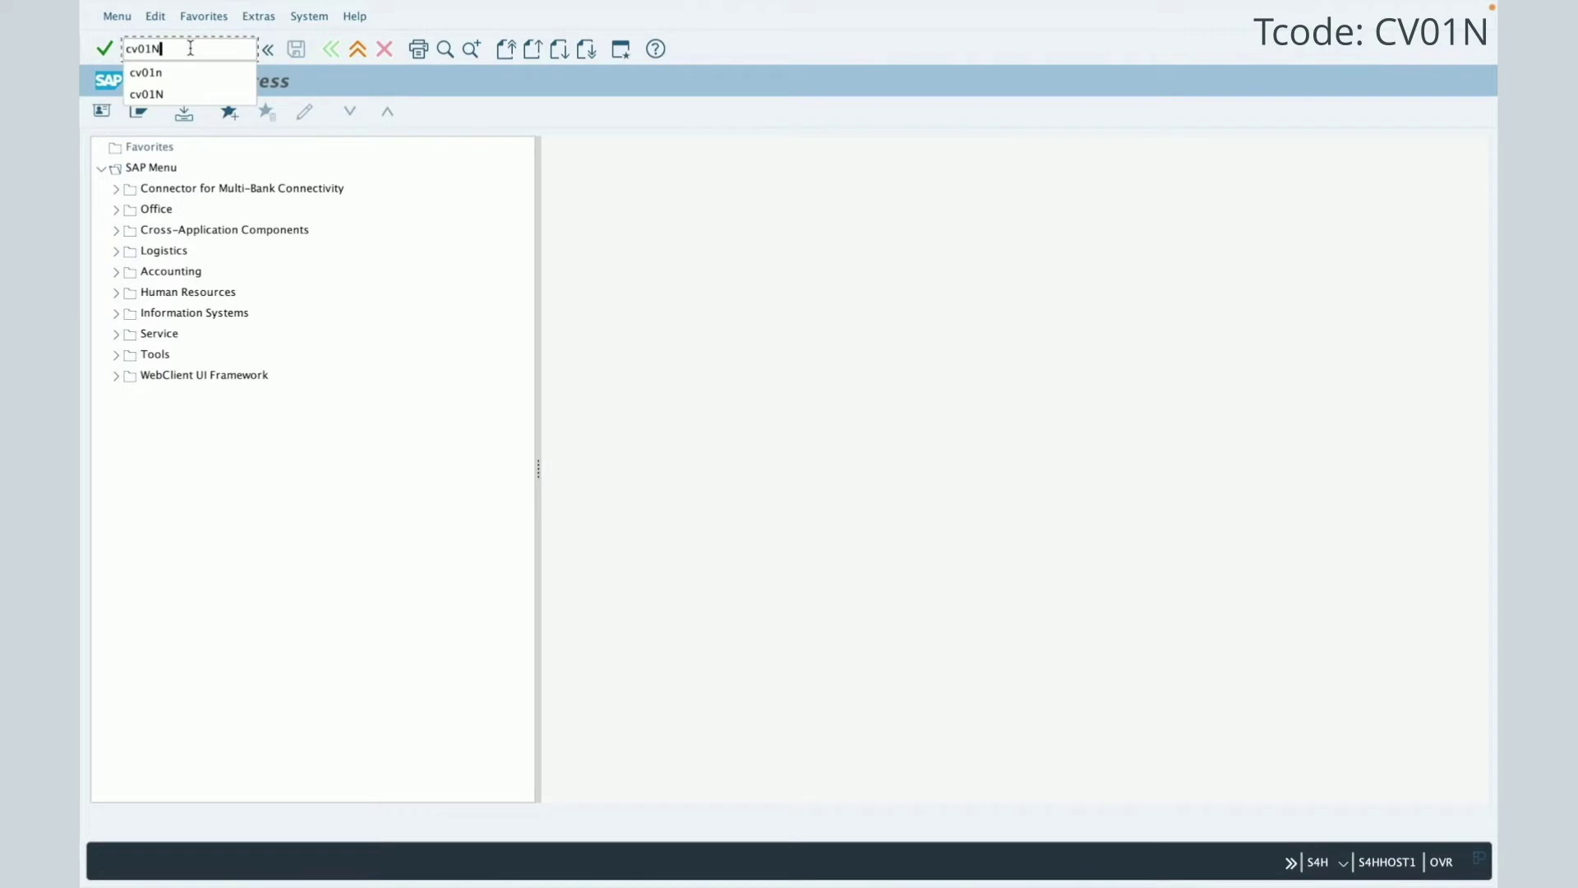
pyautogui.press('Return')
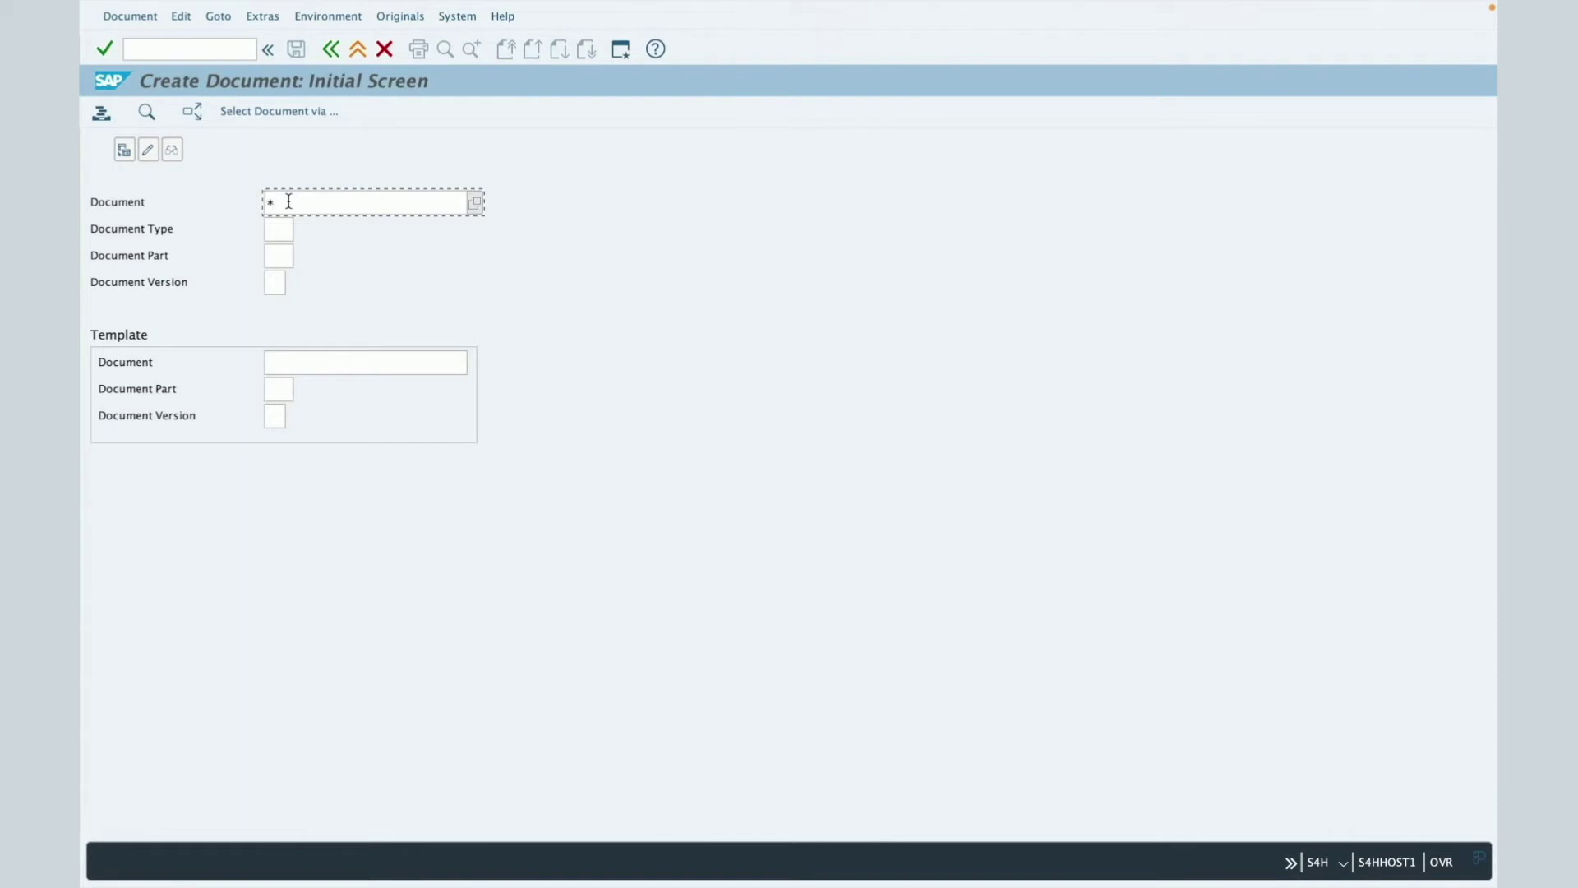
# Step: Choose Q00 QM Manual as the document type and confirm the initial entries
pyautogui.click(276, 228)
pyautogui.click(302, 233)
pyautogui.moveTo(379, 120); pyautogui.dragTo(646, 43)
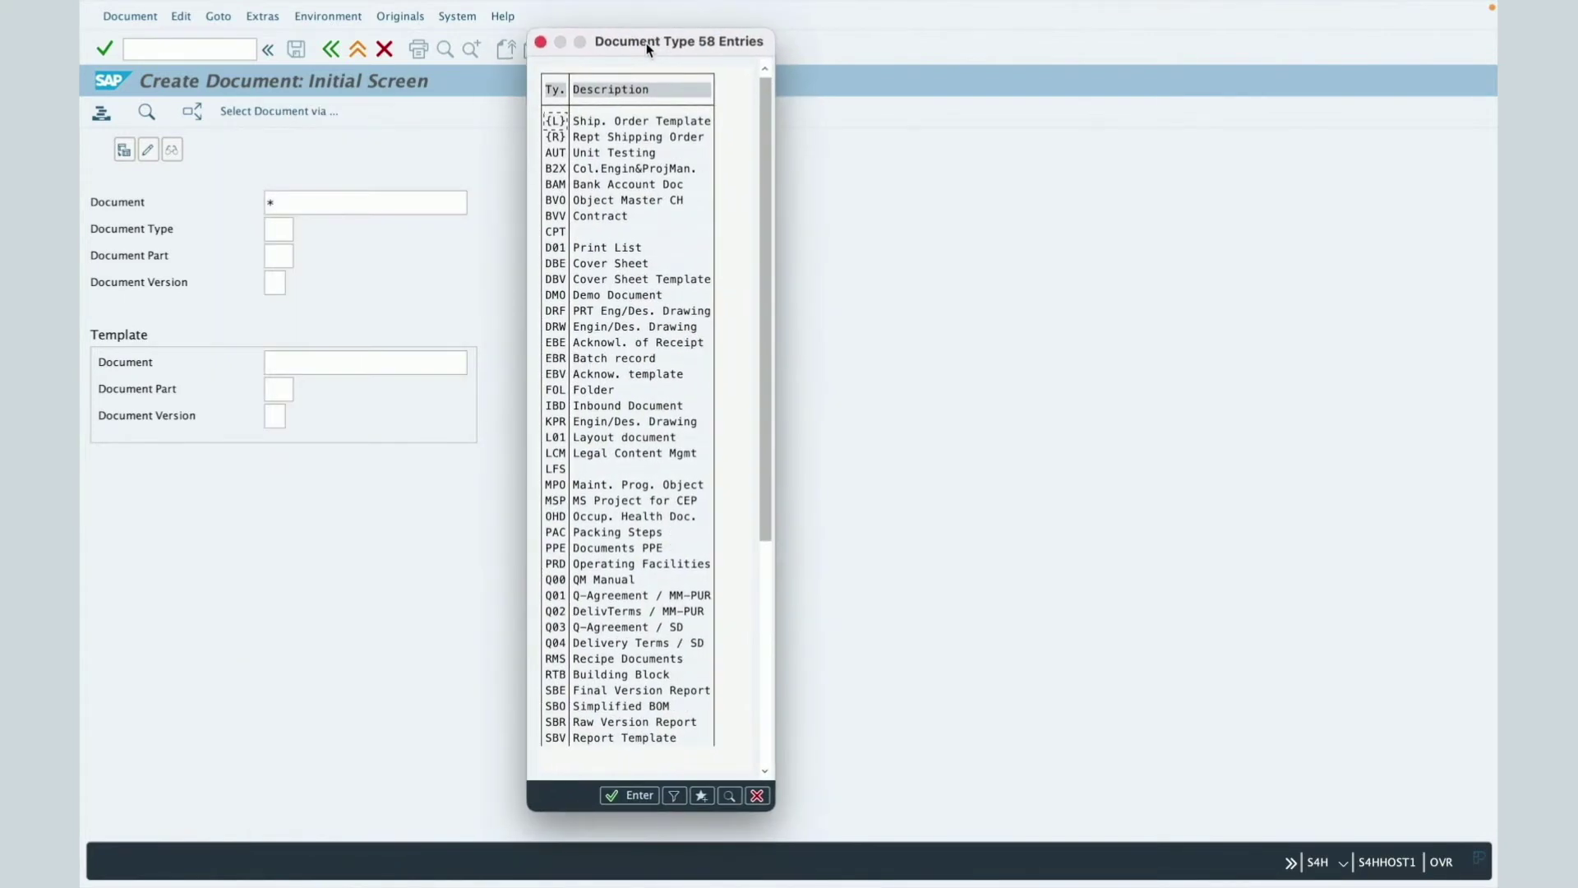
pyautogui.doubleClick(557, 580)
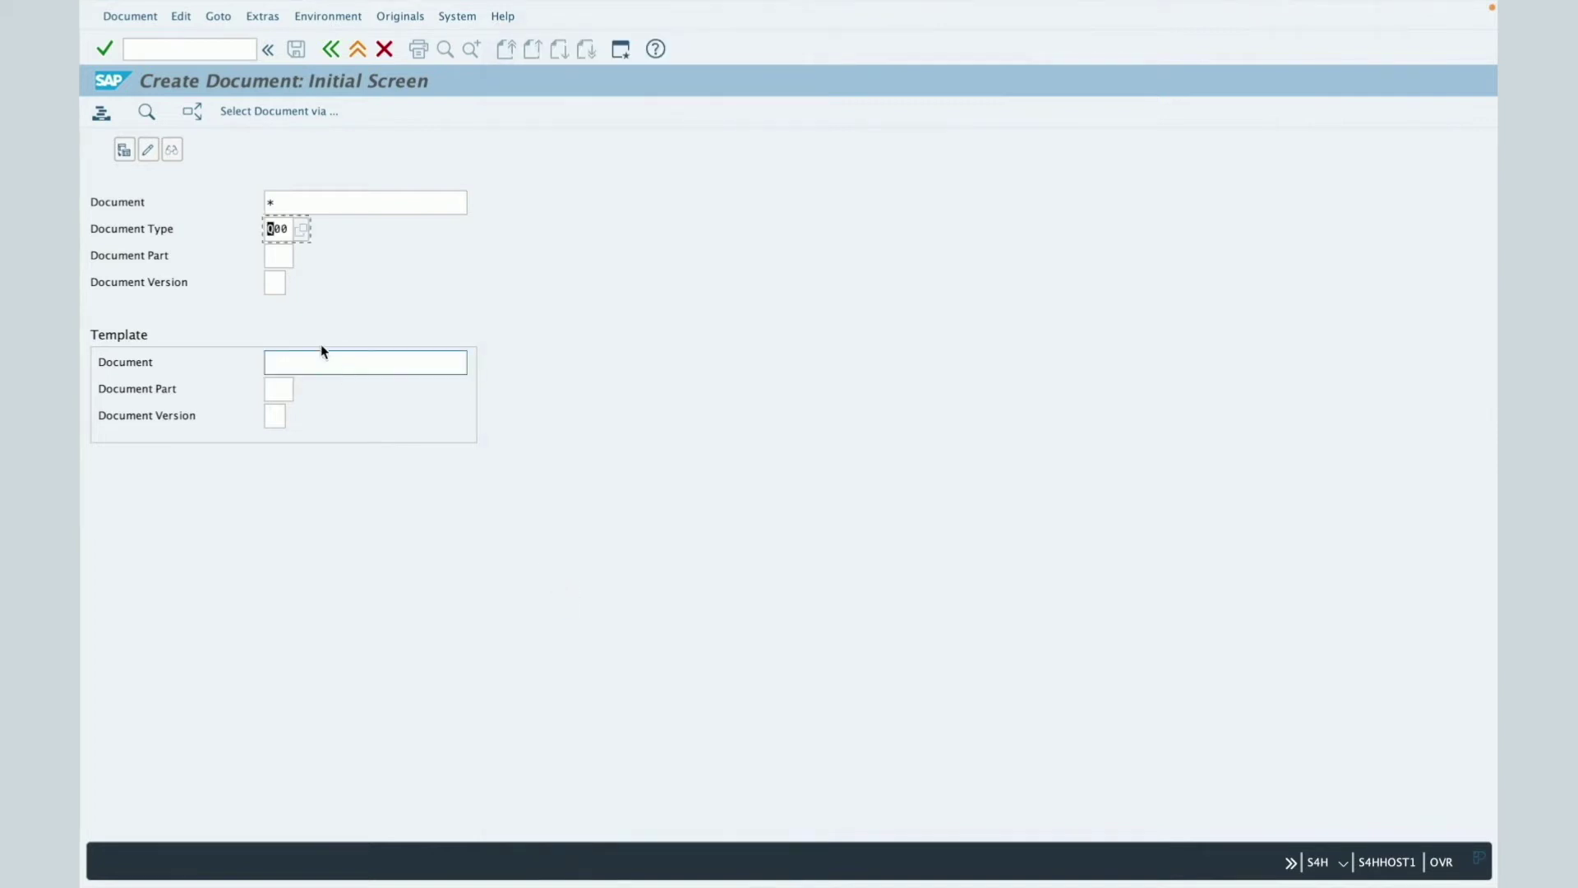
pyautogui.click(275, 283)
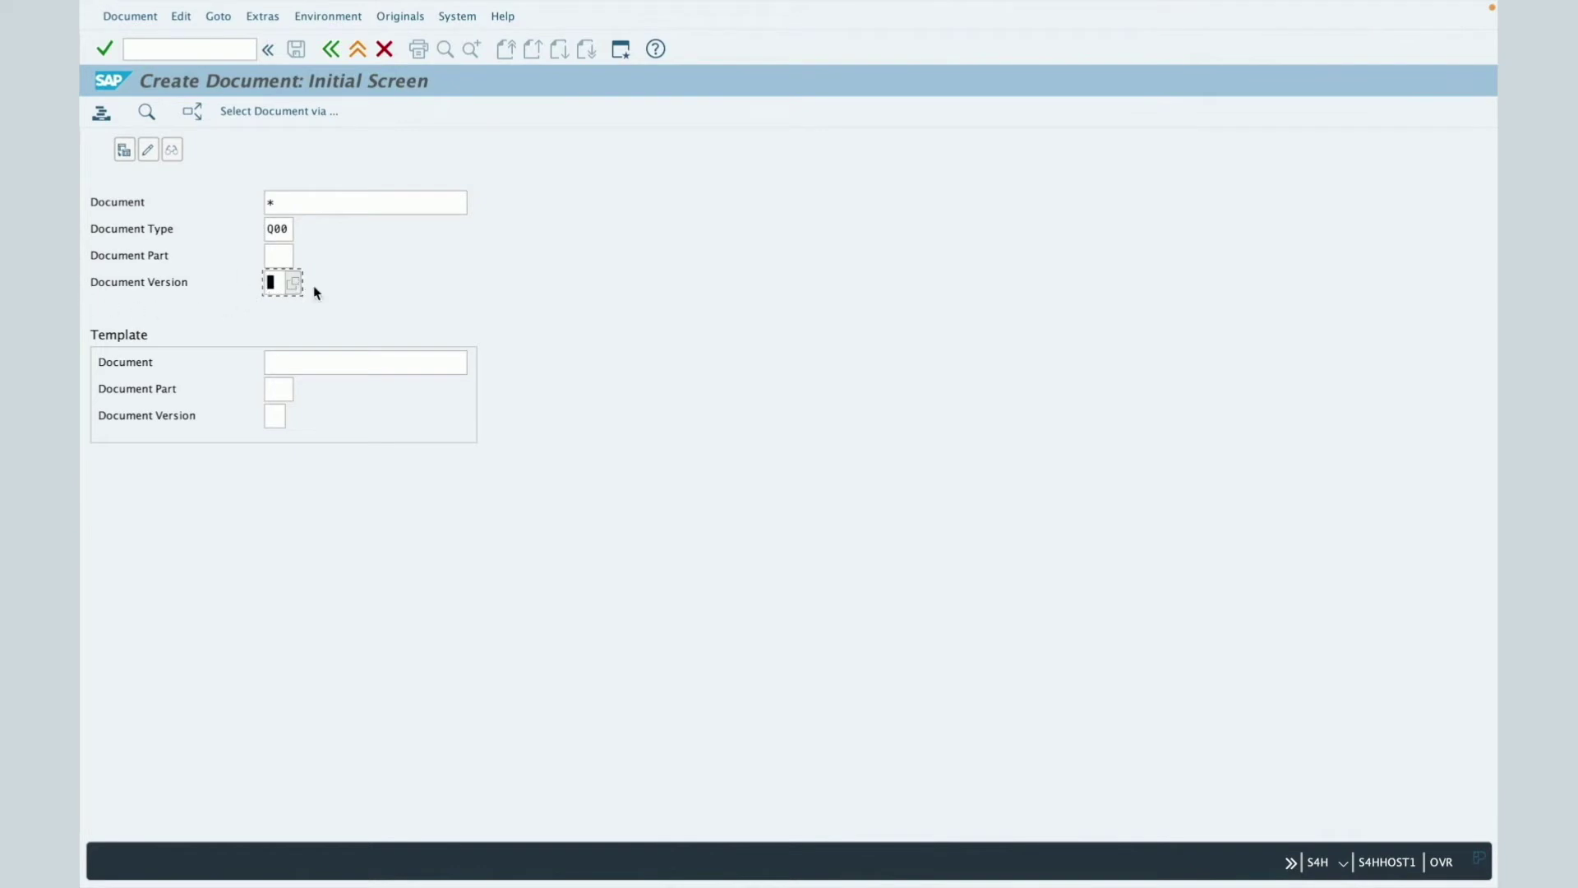
pyautogui.press('Return')
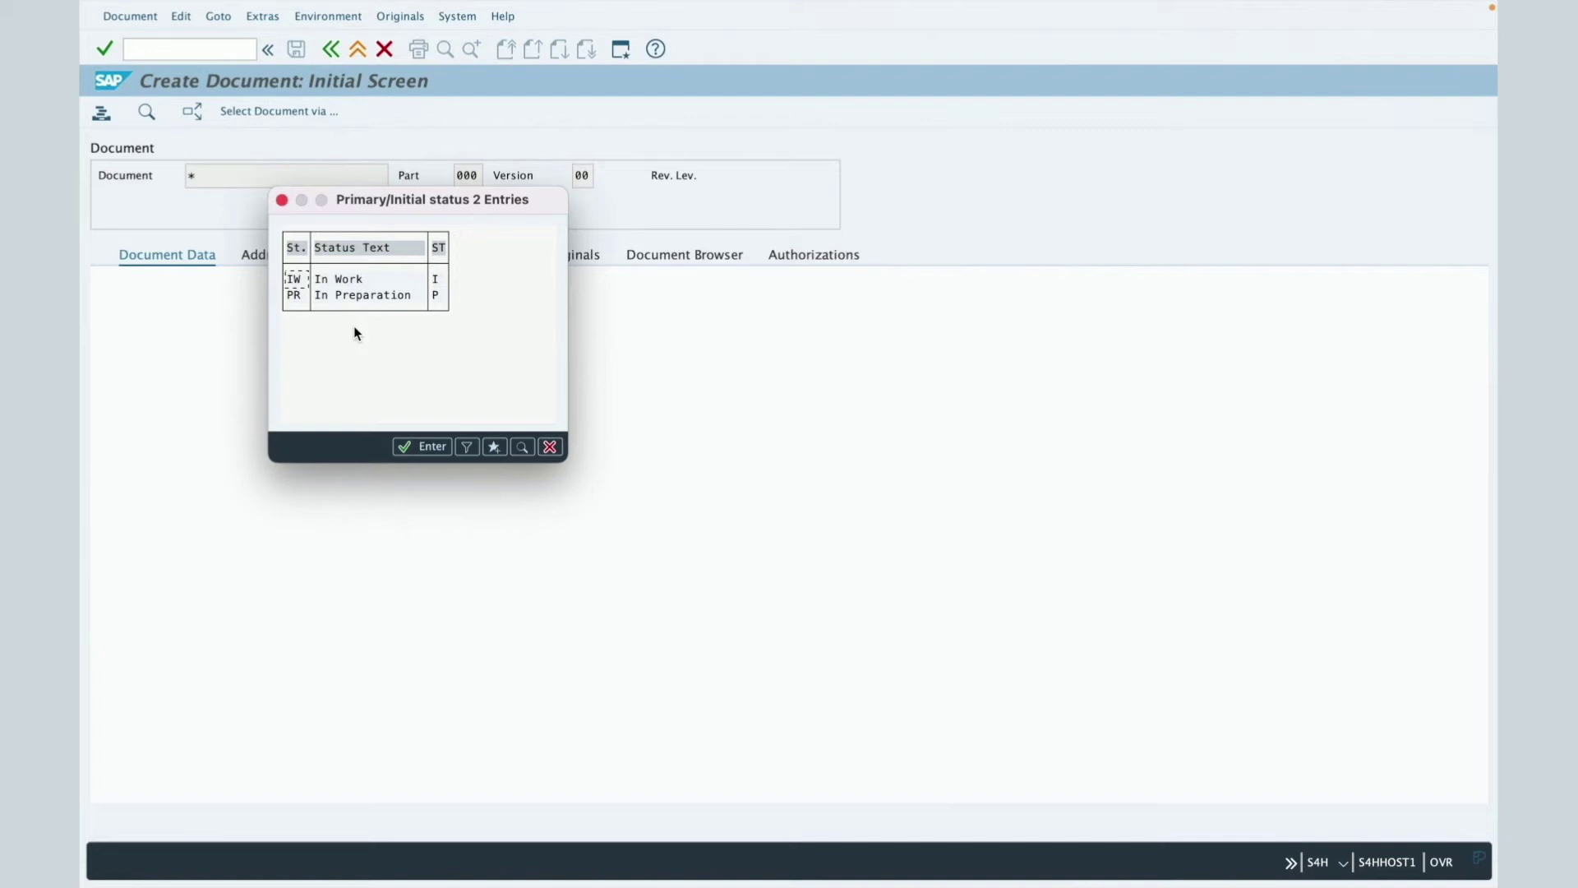
# Step: Give the document initial status IW In Work and move through Document, Part and Version fields
pyautogui.doubleClick(291, 280)
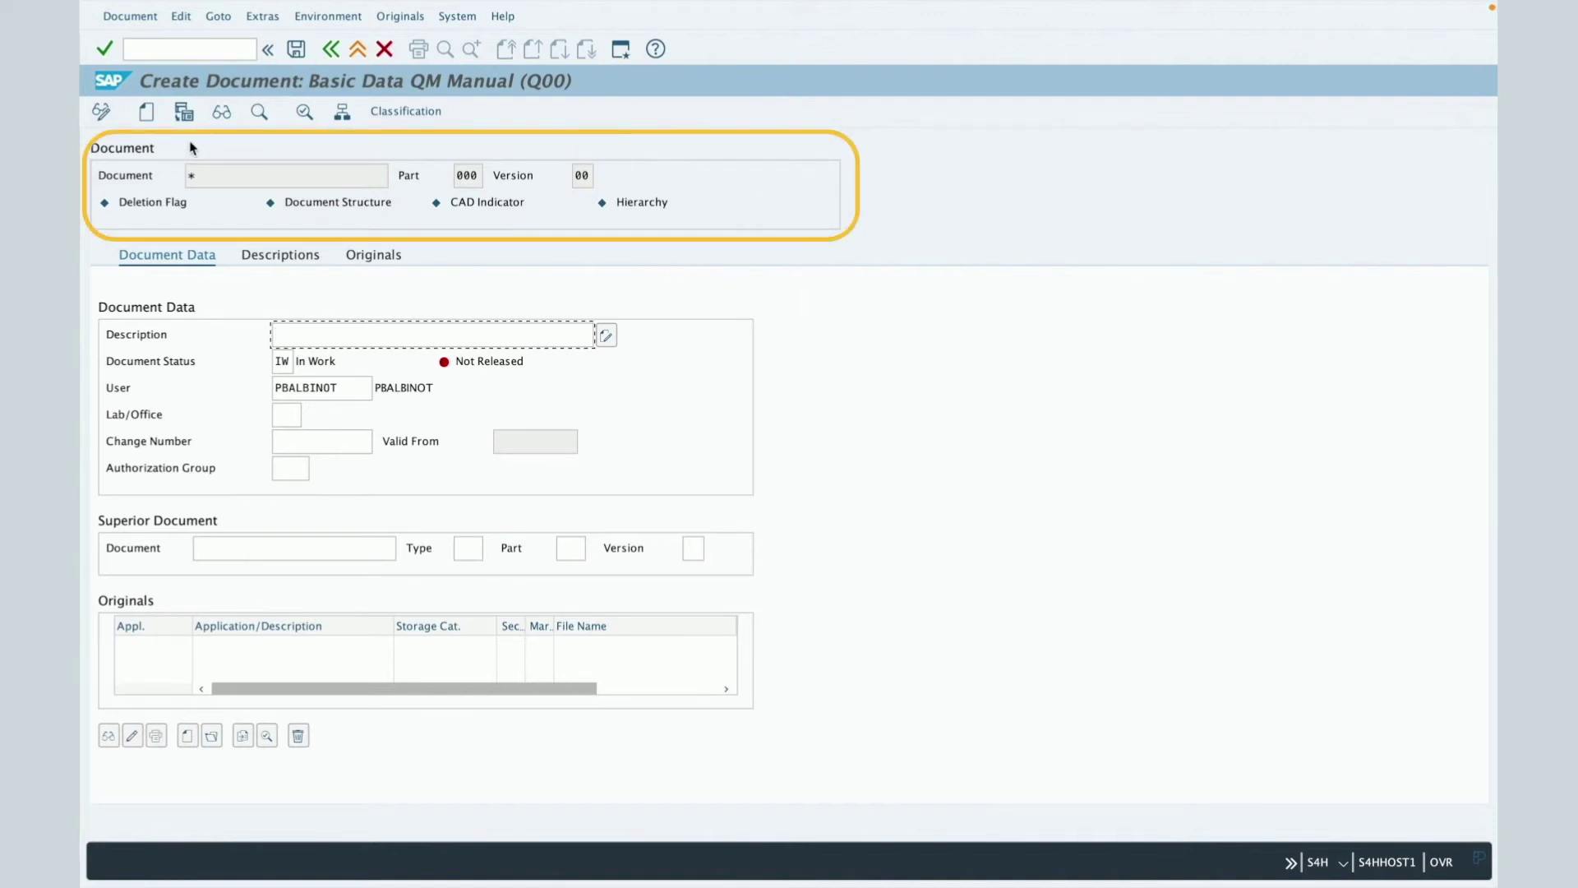
pyautogui.click(374, 174)
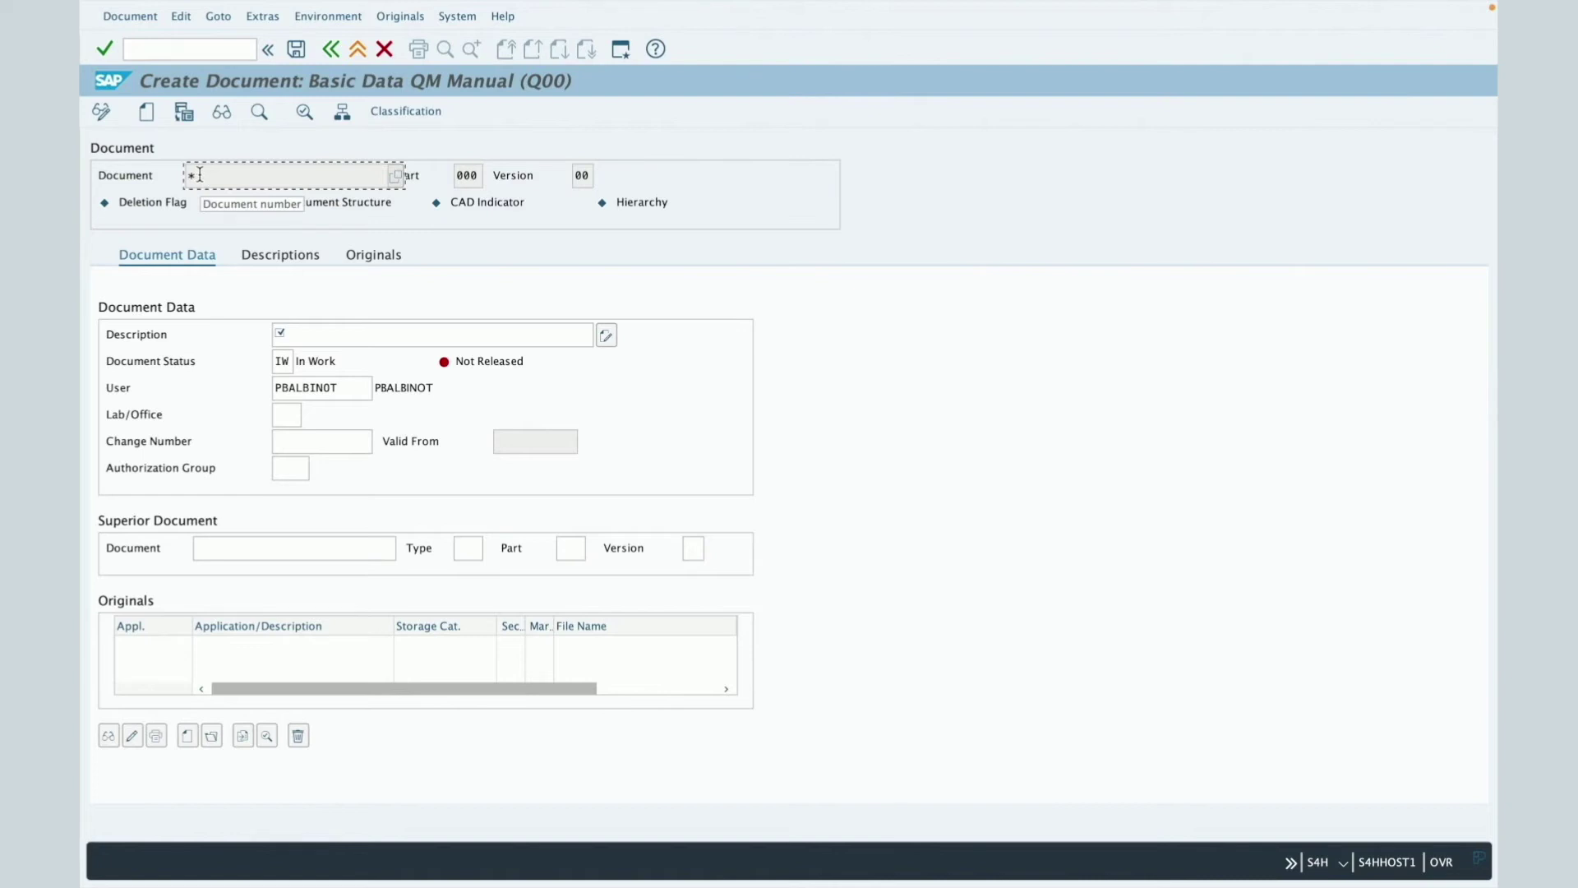
pyautogui.doubleClick(453, 176)
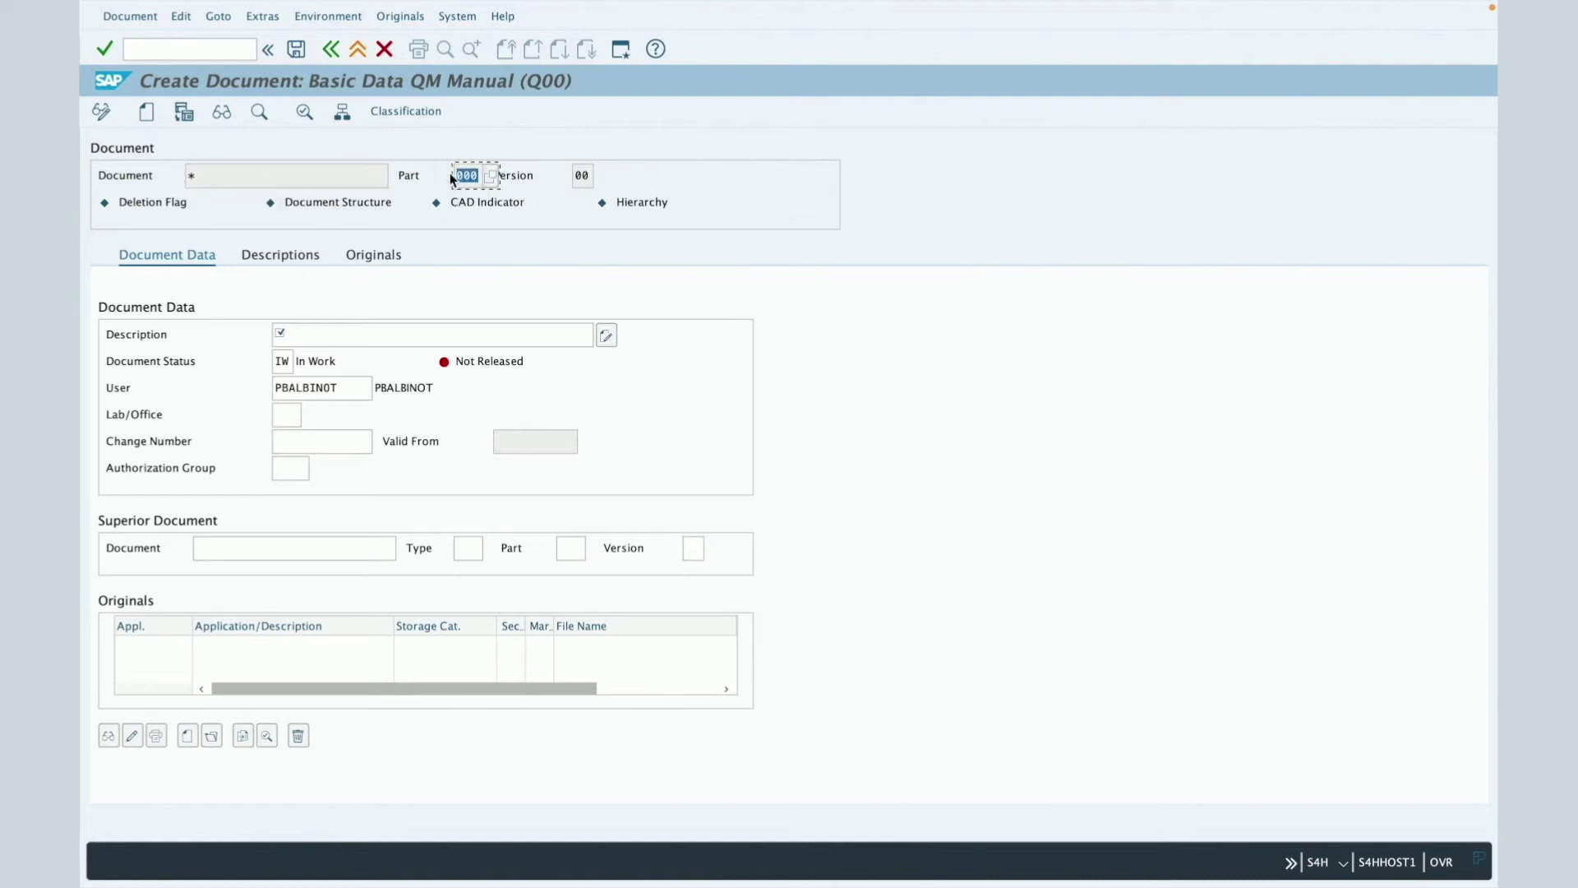
pyautogui.press('Tab')
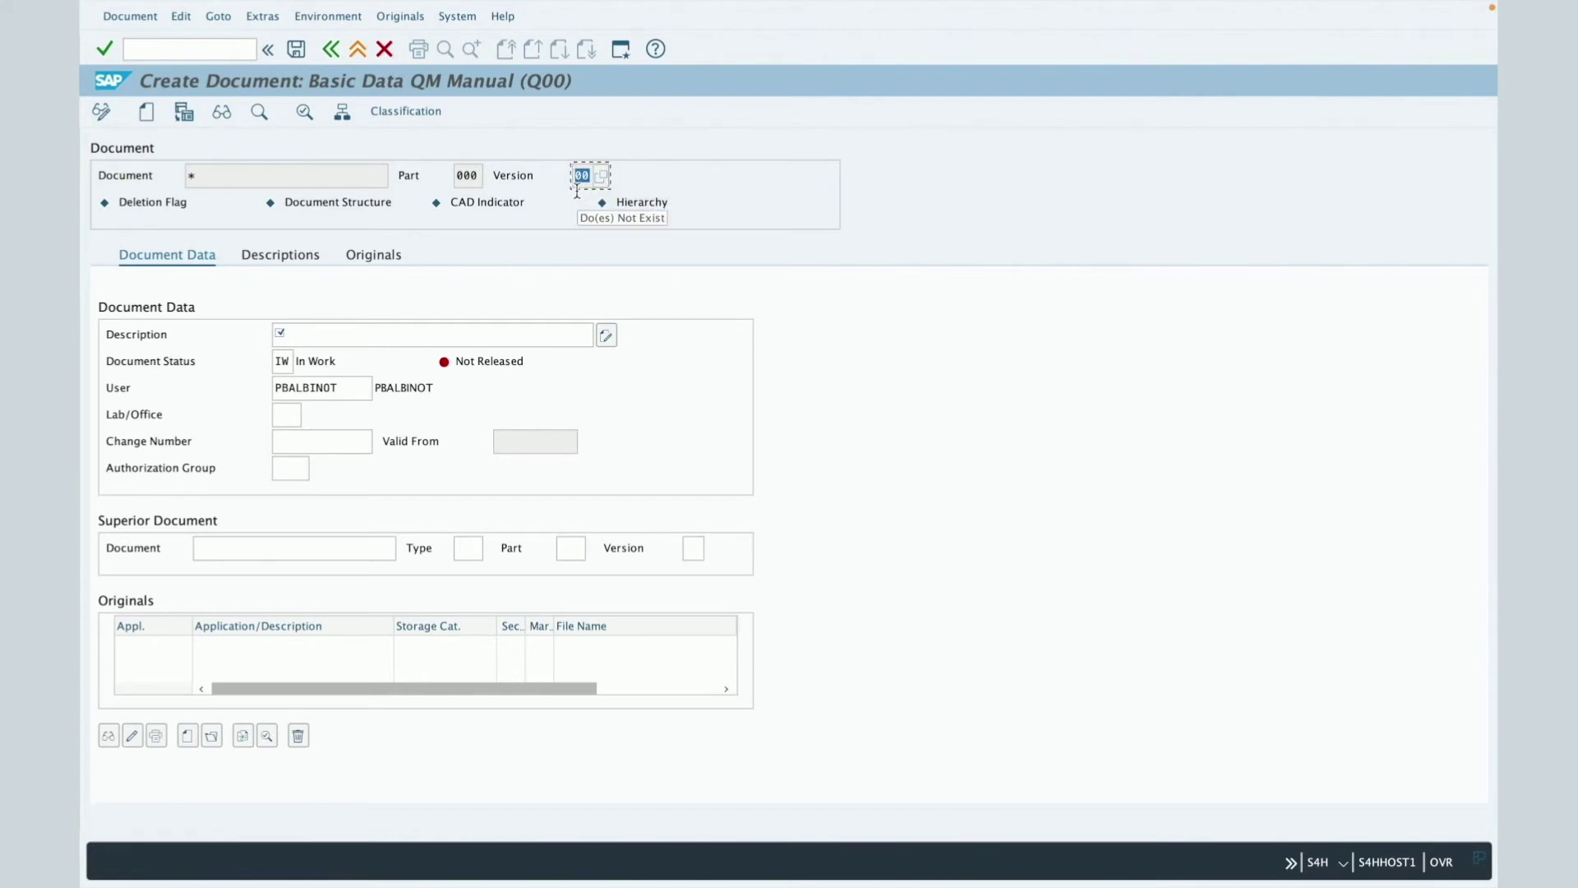
pyautogui.press('Tab')
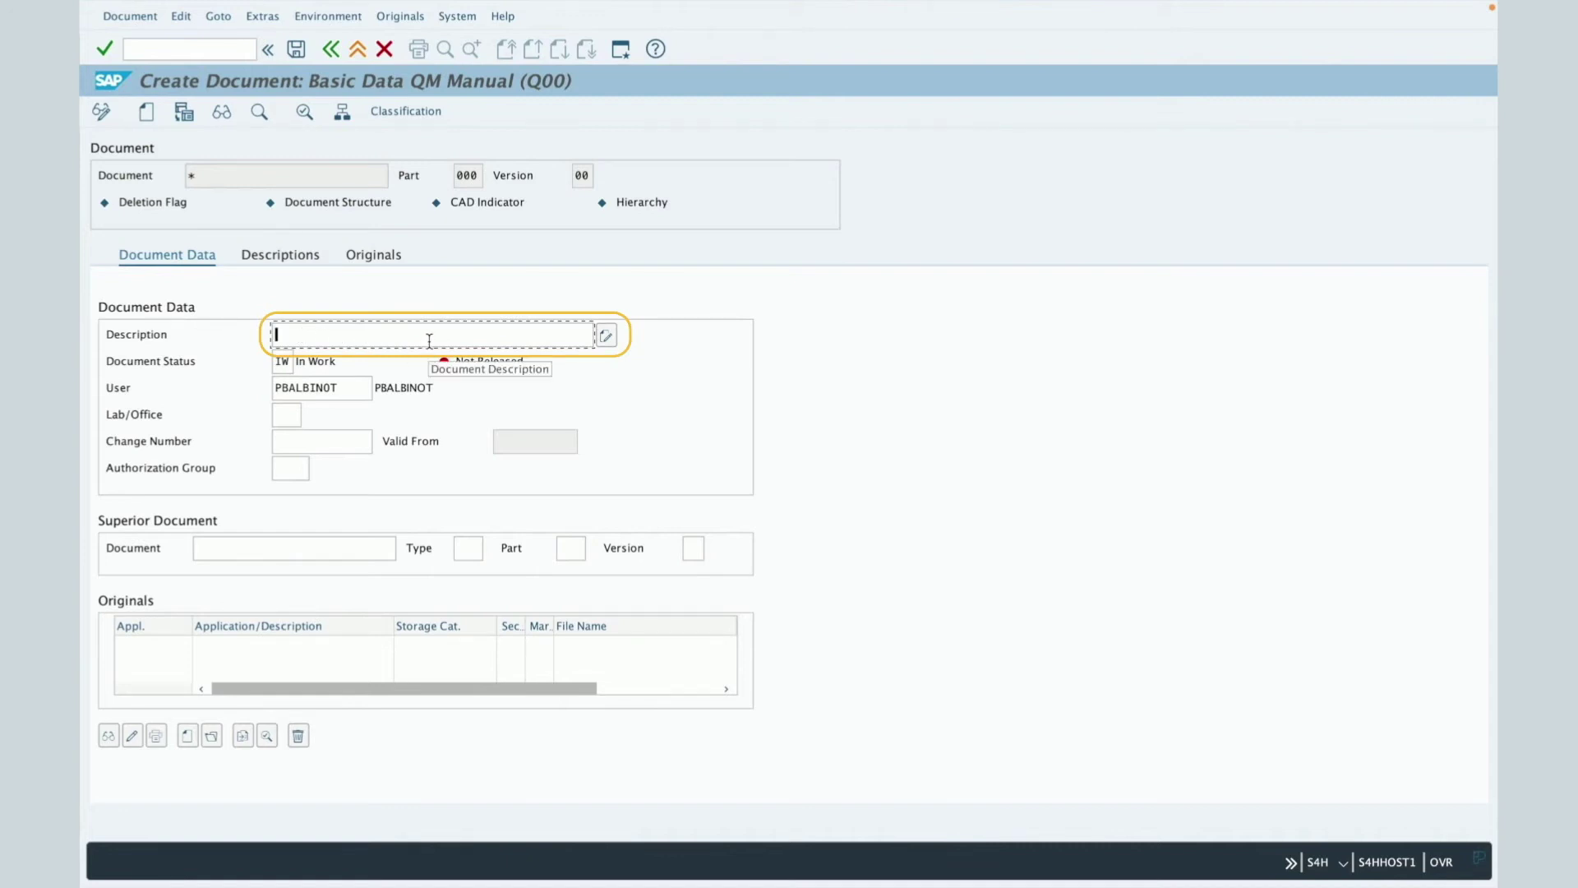
# Step: Enter the description 'Quality instruction' and view it under the Descriptions tab
pyautogui.write('Quality instruction')
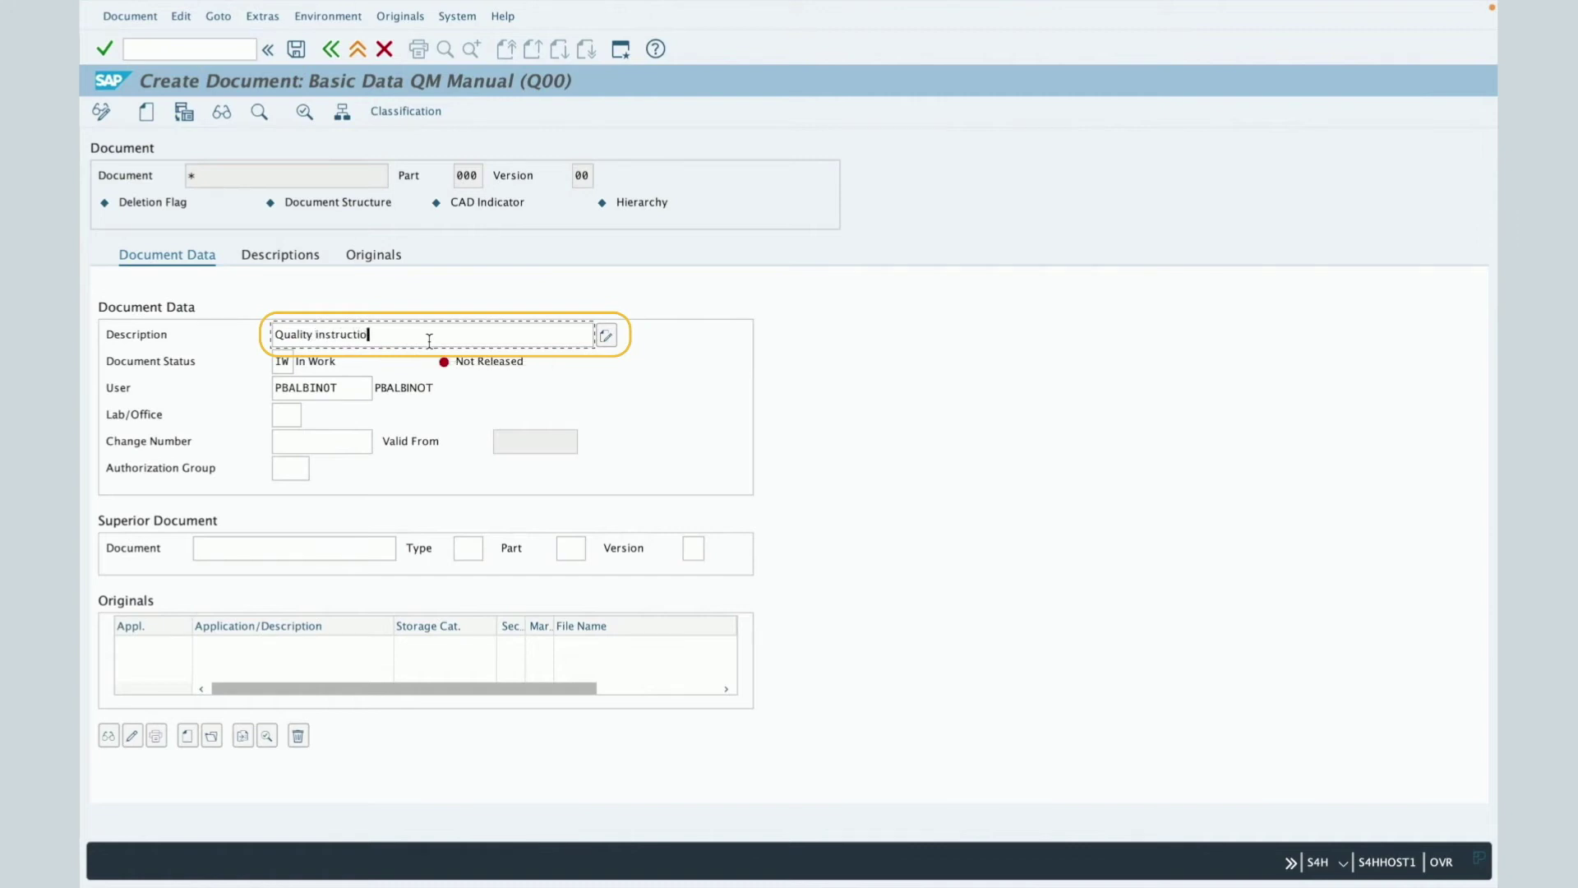
pyautogui.click(286, 362)
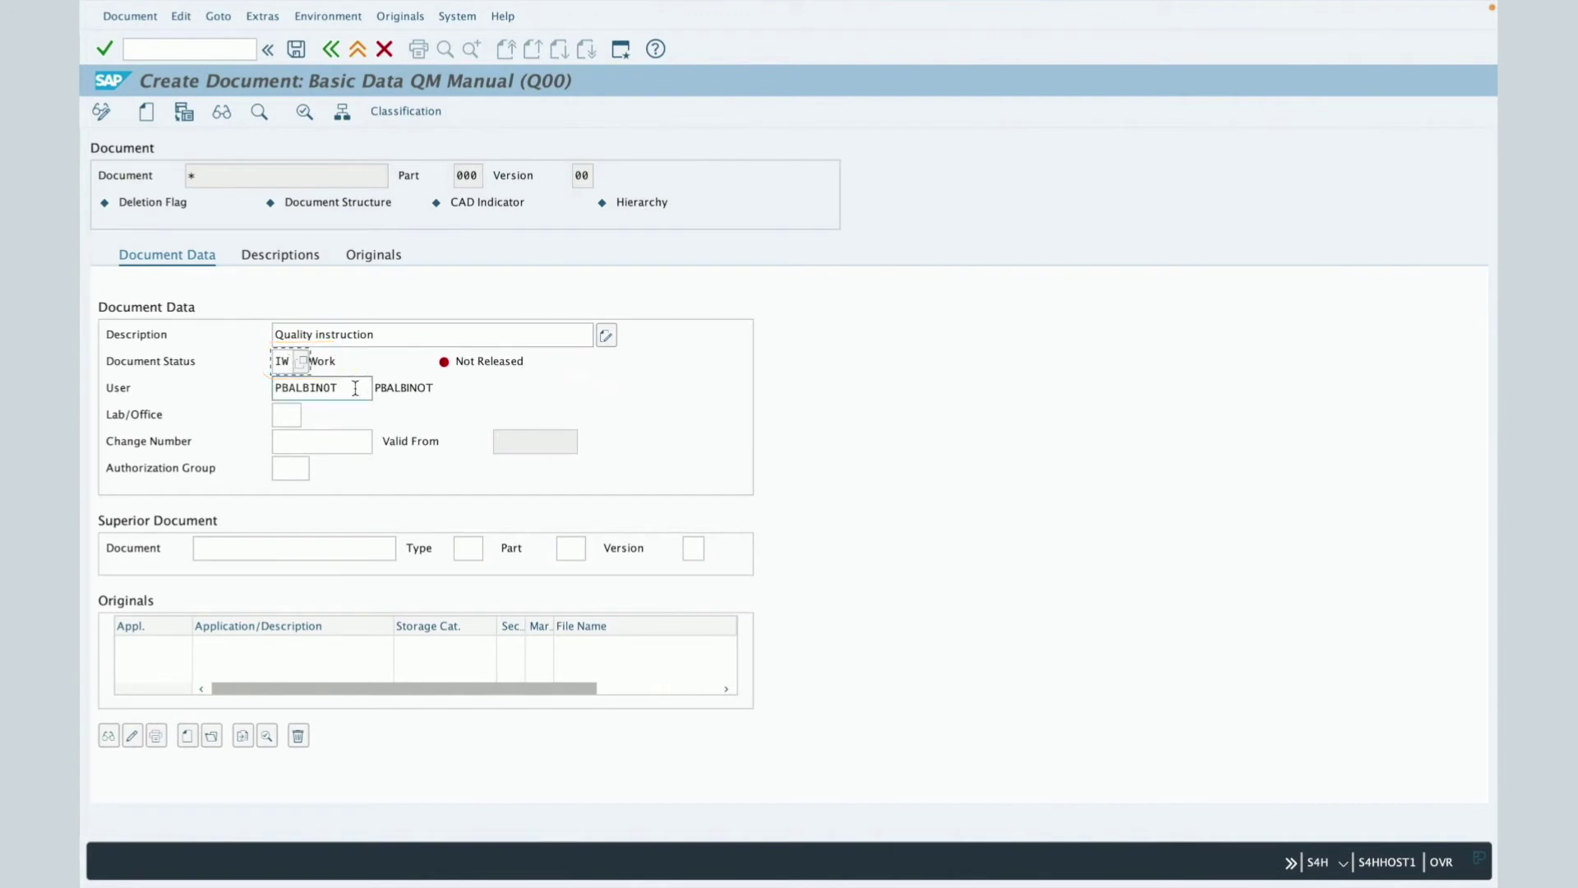
pyautogui.press('Tab')
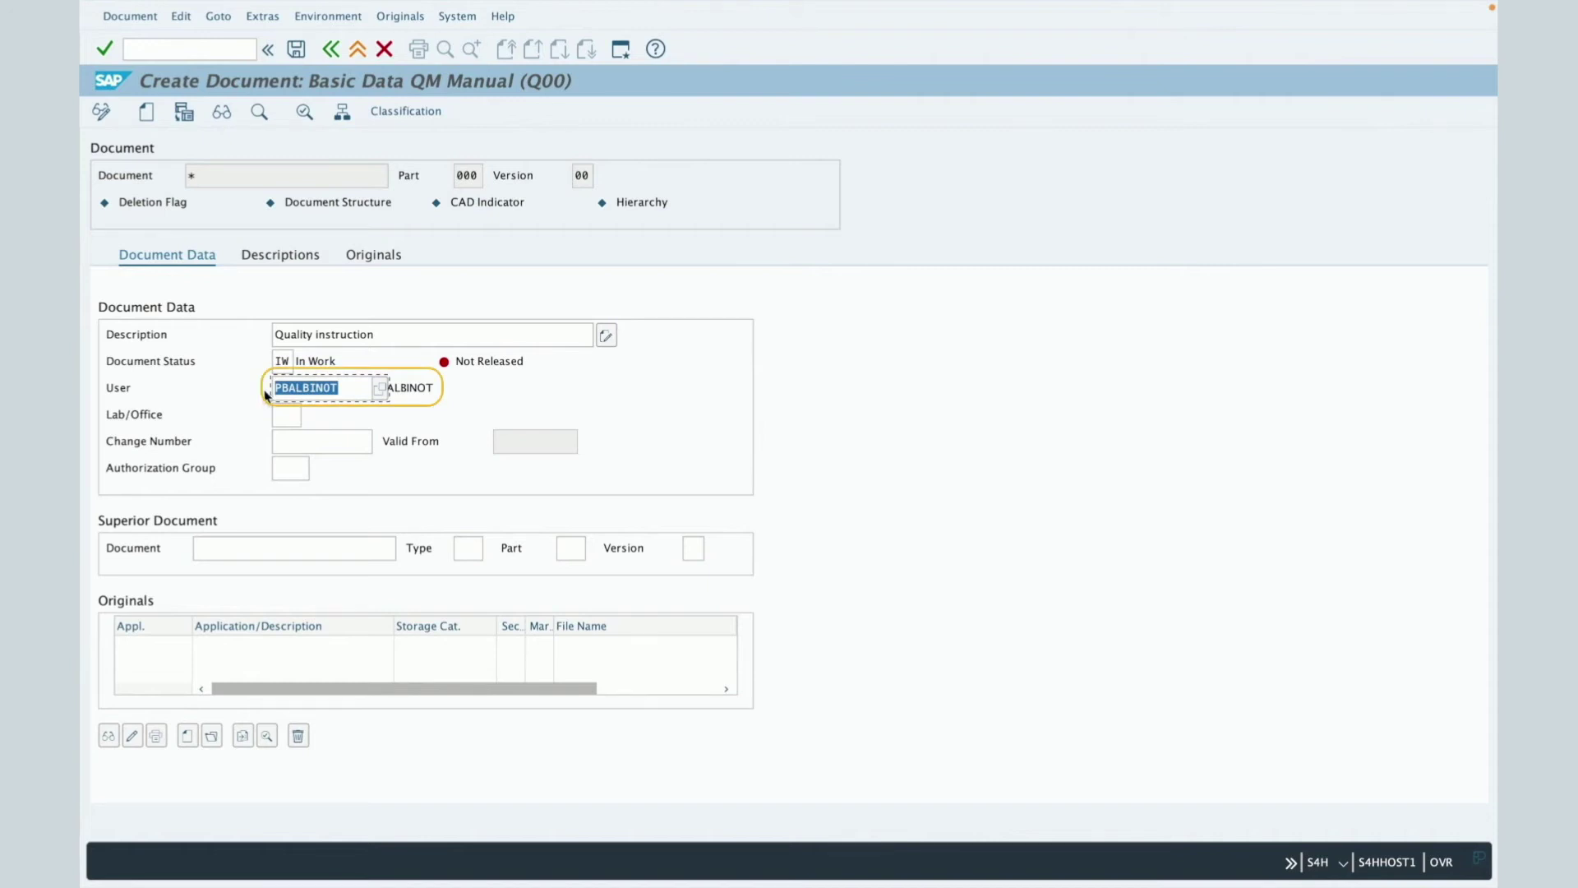
pyautogui.click(280, 255)
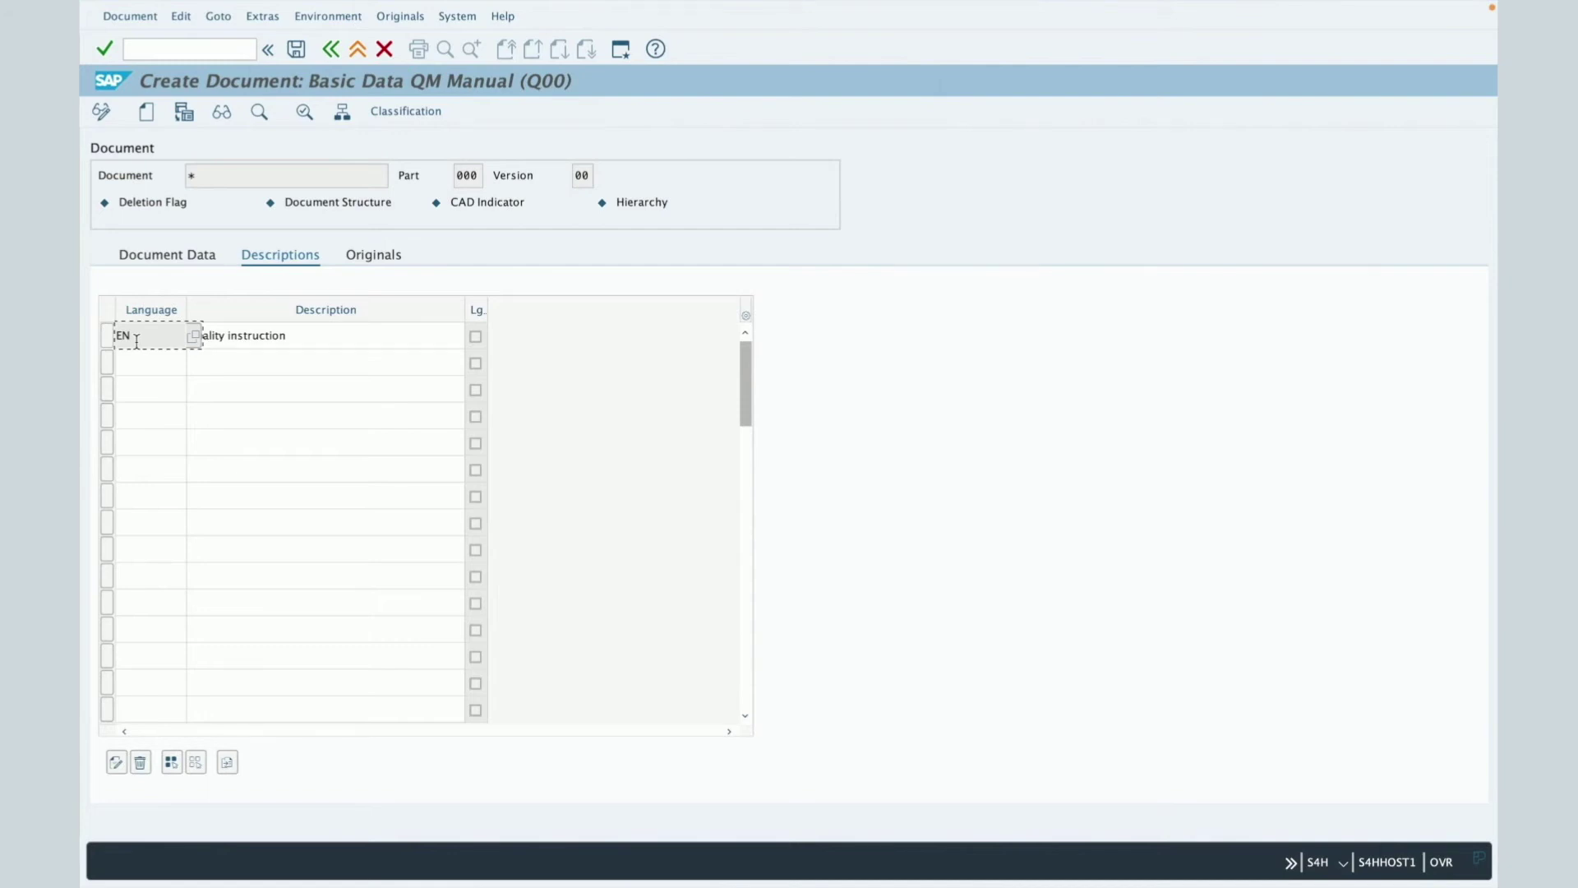
pyautogui.press('Tab')
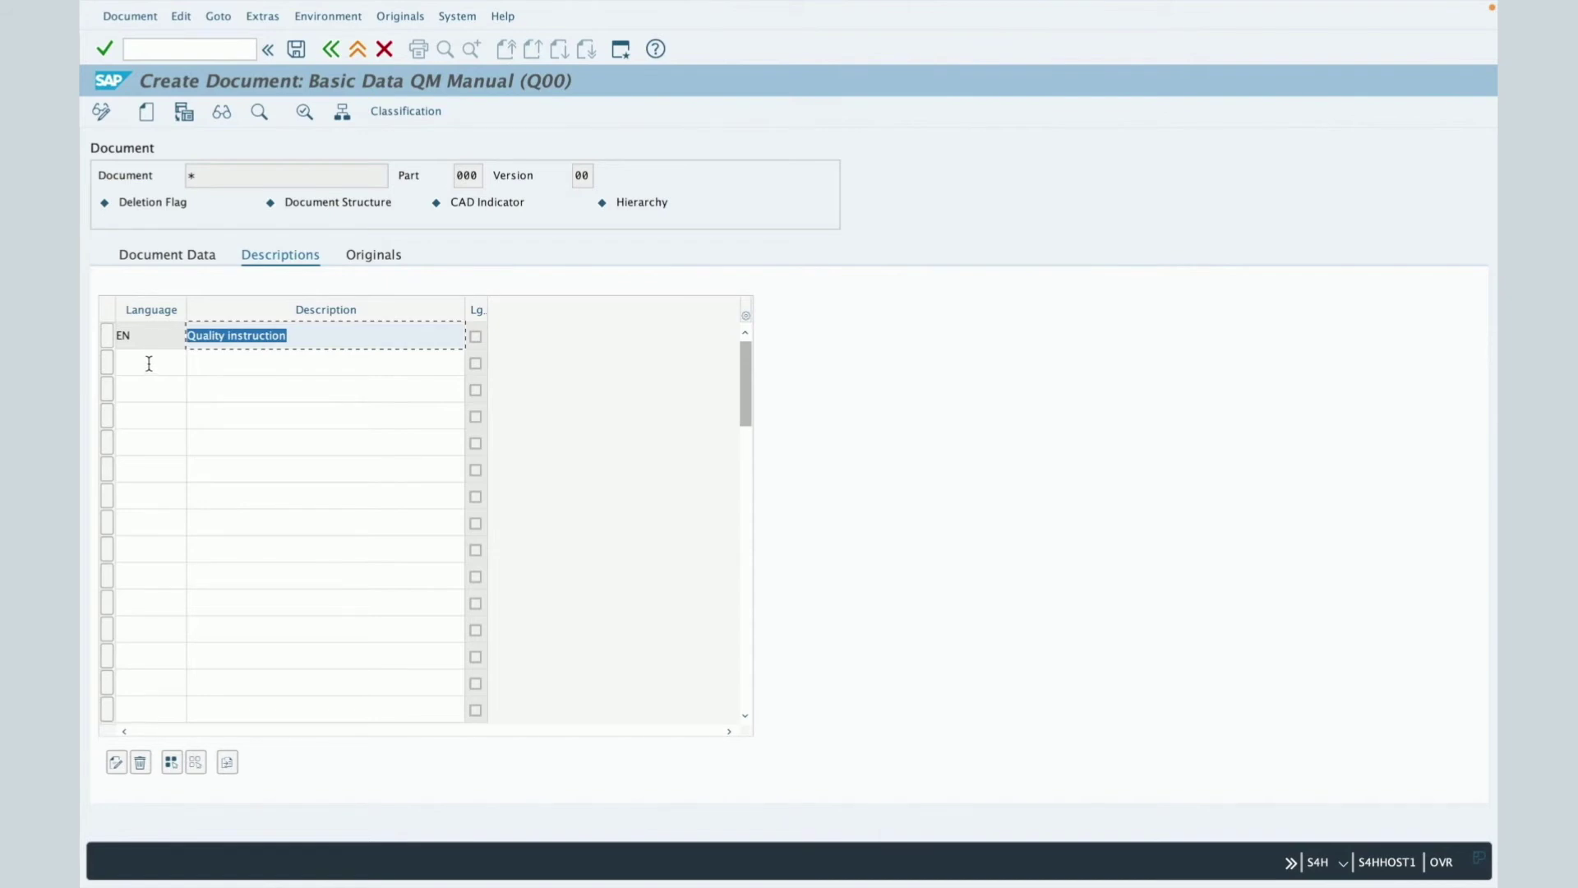
pyautogui.click(149, 363)
pyautogui.click(138, 388)
pyautogui.click(138, 420)
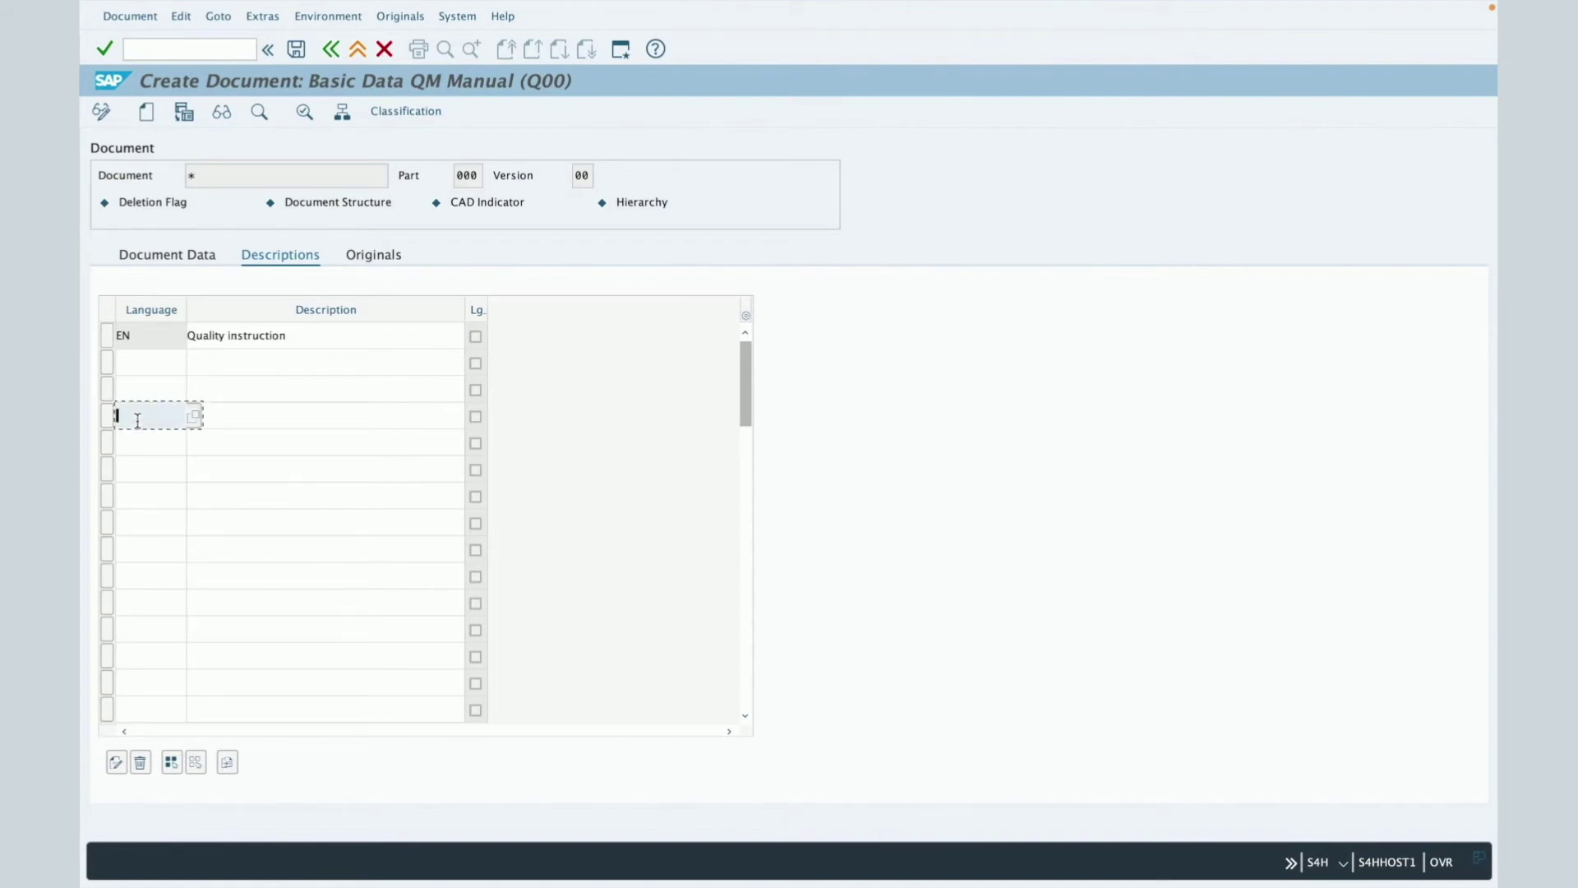
pyautogui.click(137, 390)
pyautogui.click(139, 365)
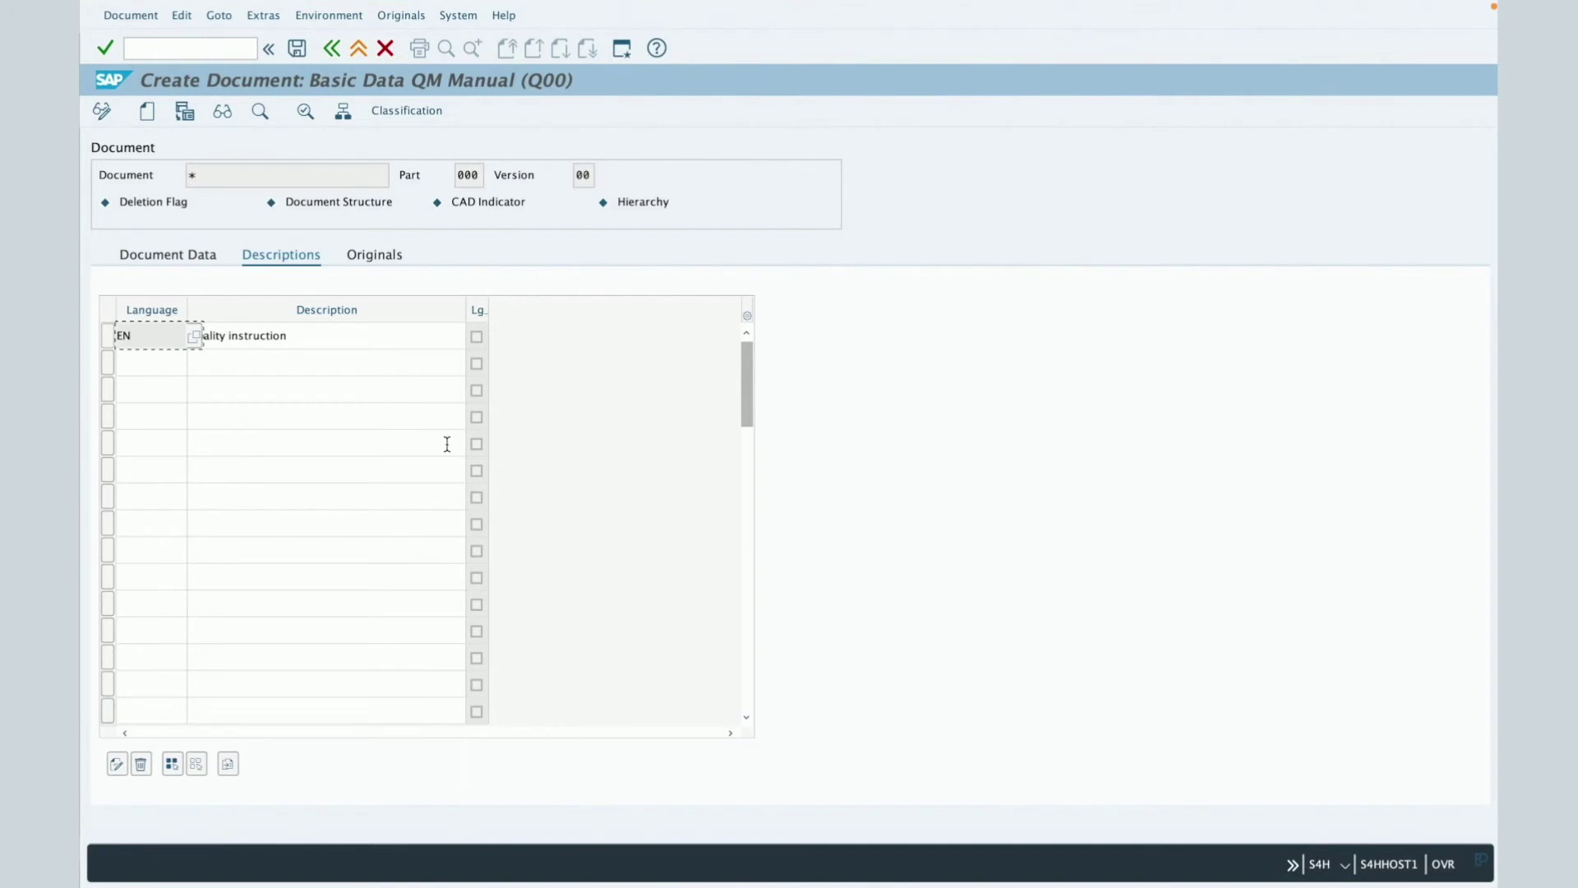
# Step: Attach Desktop file Quality instructions.pdf as the main original, with application type PDF
pyautogui.click(383, 255)
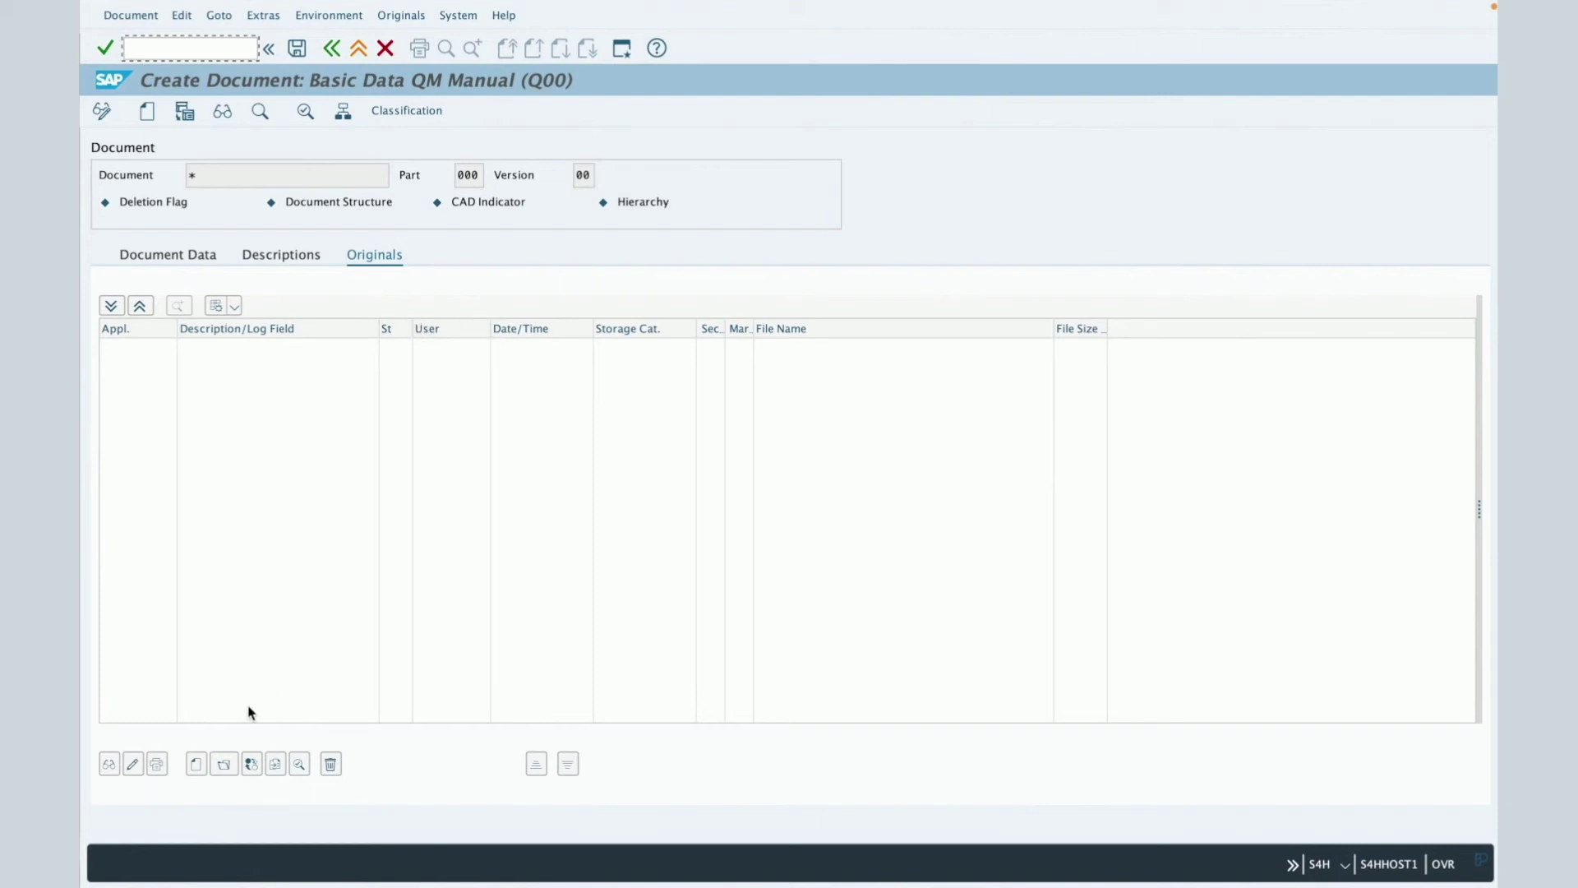
pyautogui.click(196, 766)
pyautogui.click(196, 766)
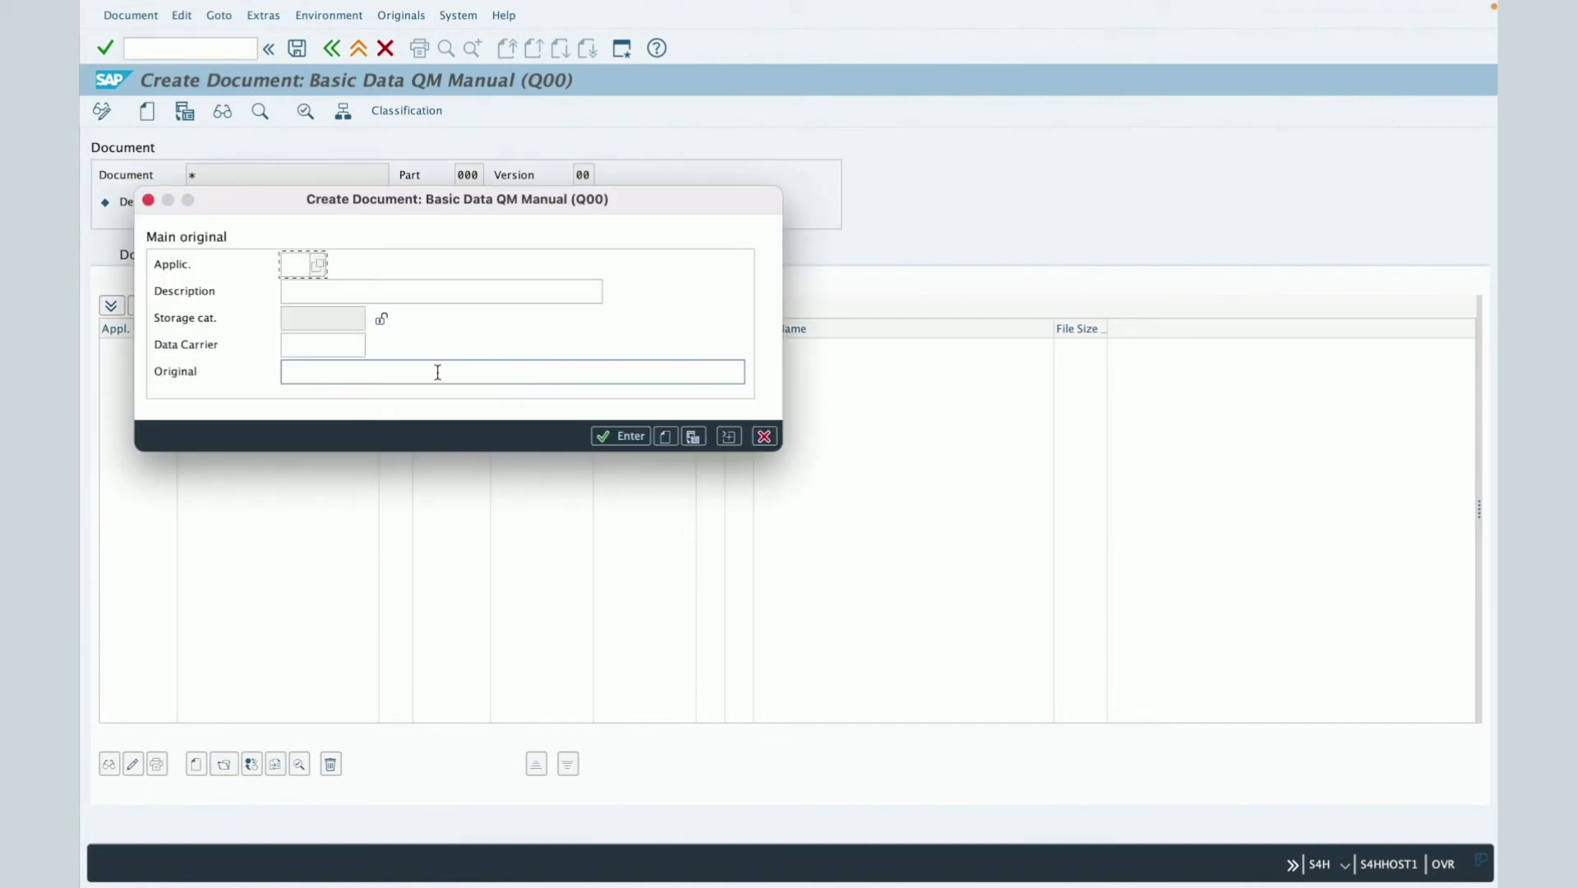
pyautogui.click(311, 370)
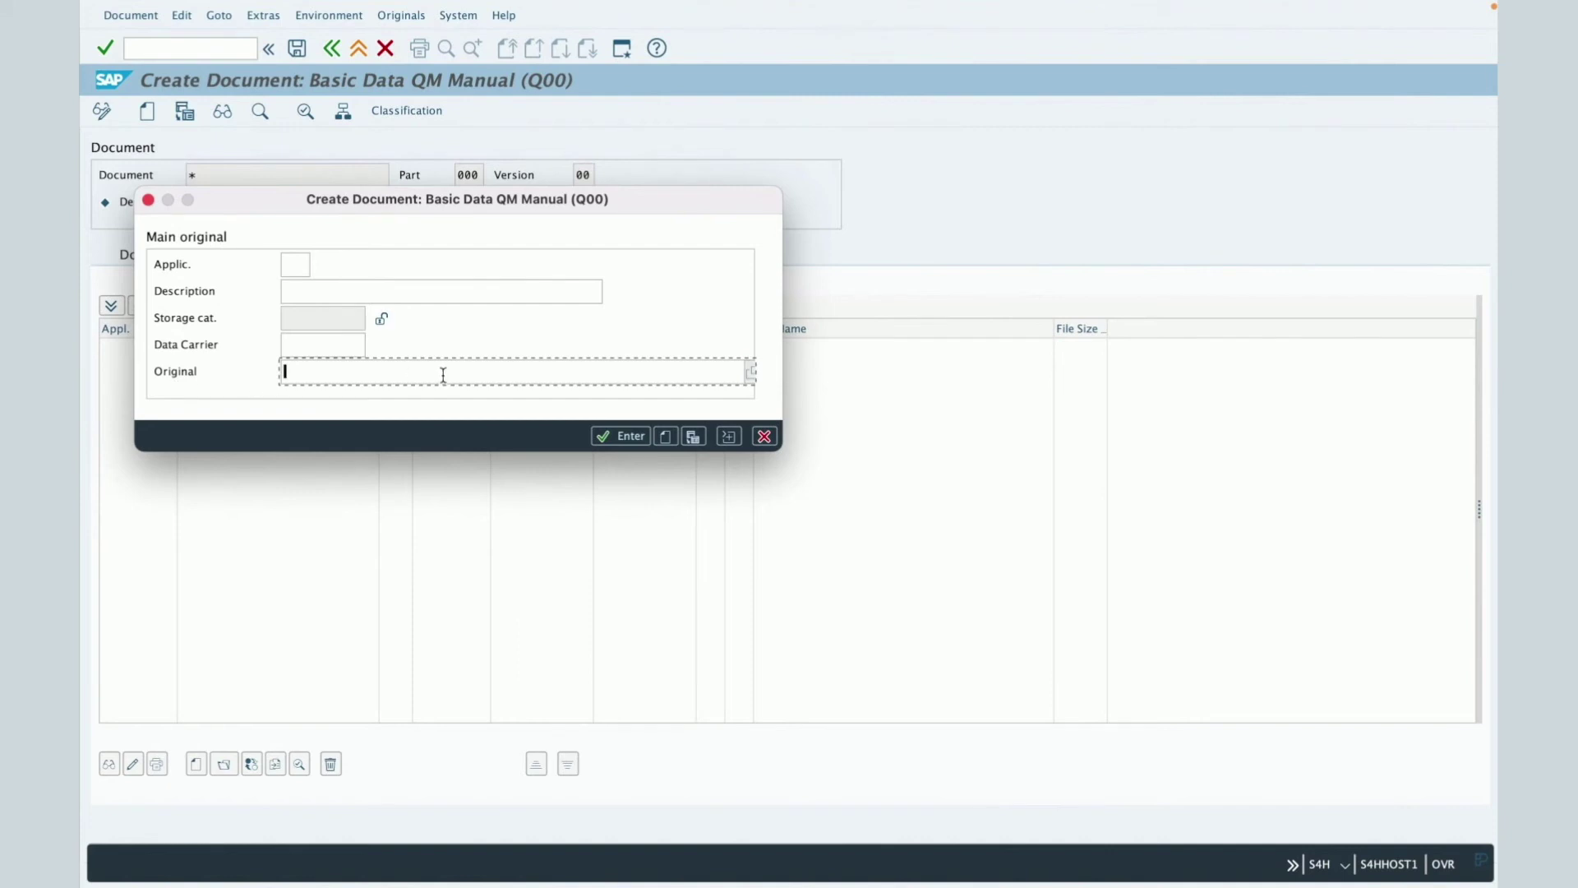
pyautogui.click(751, 373)
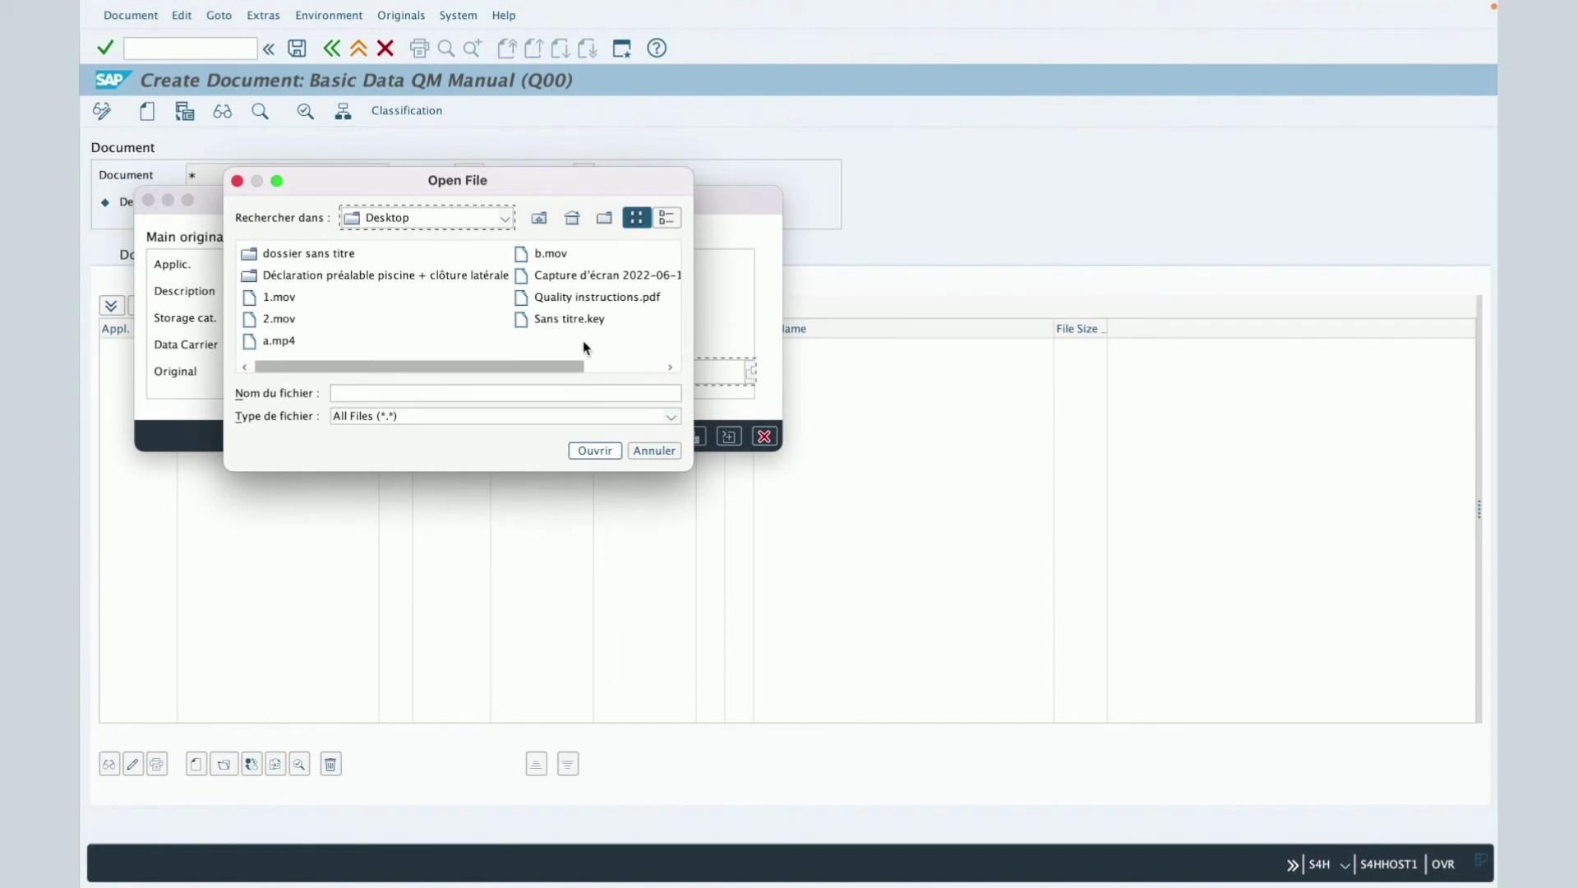
pyautogui.click(564, 298)
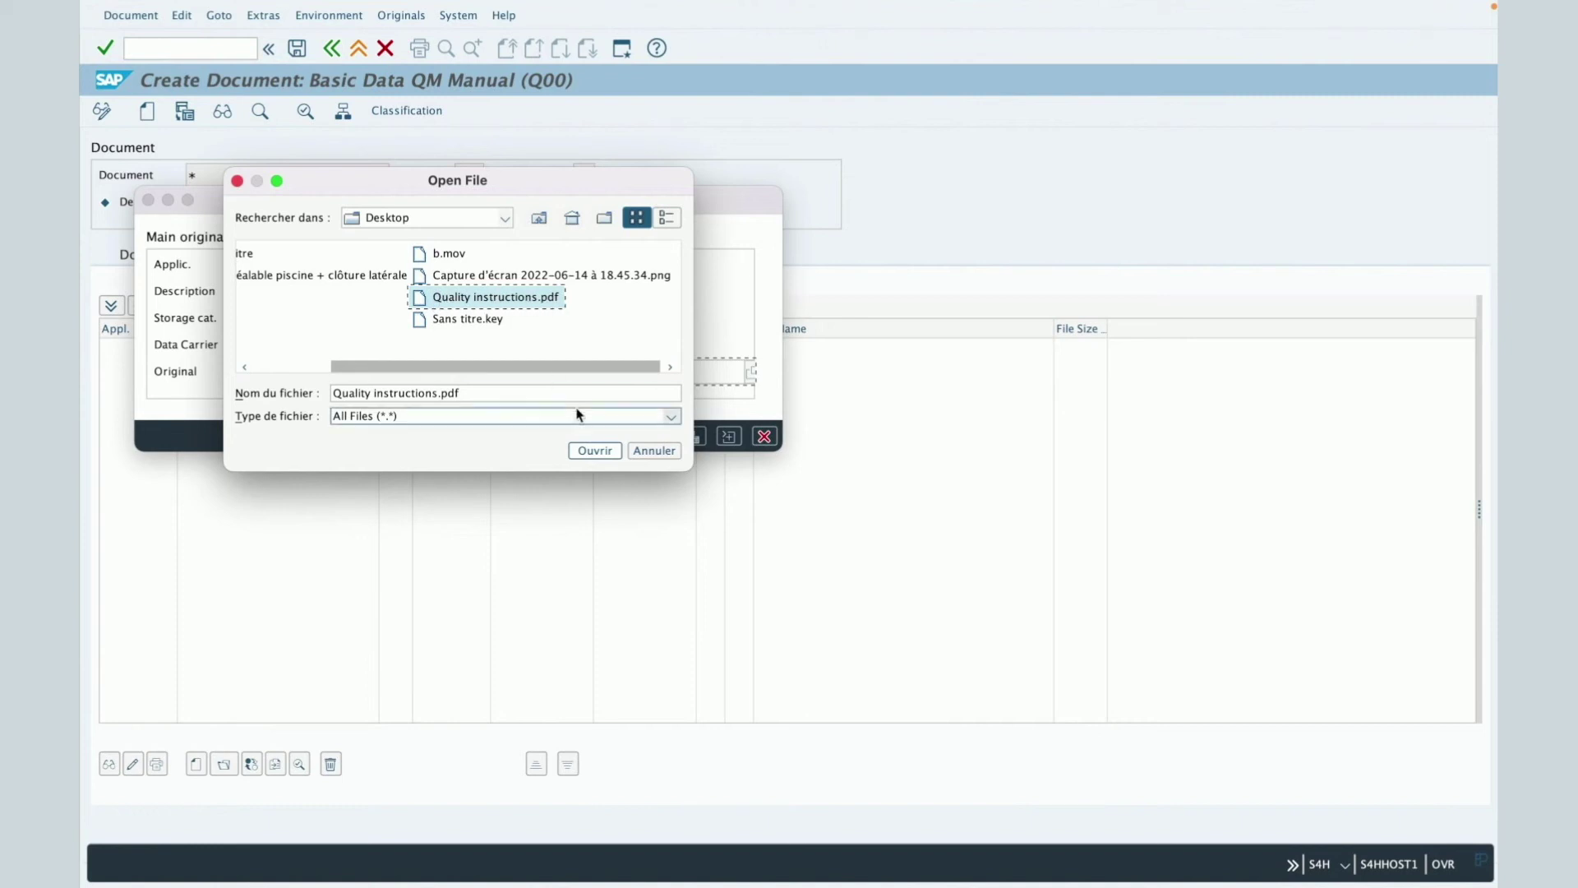
pyautogui.click(595, 451)
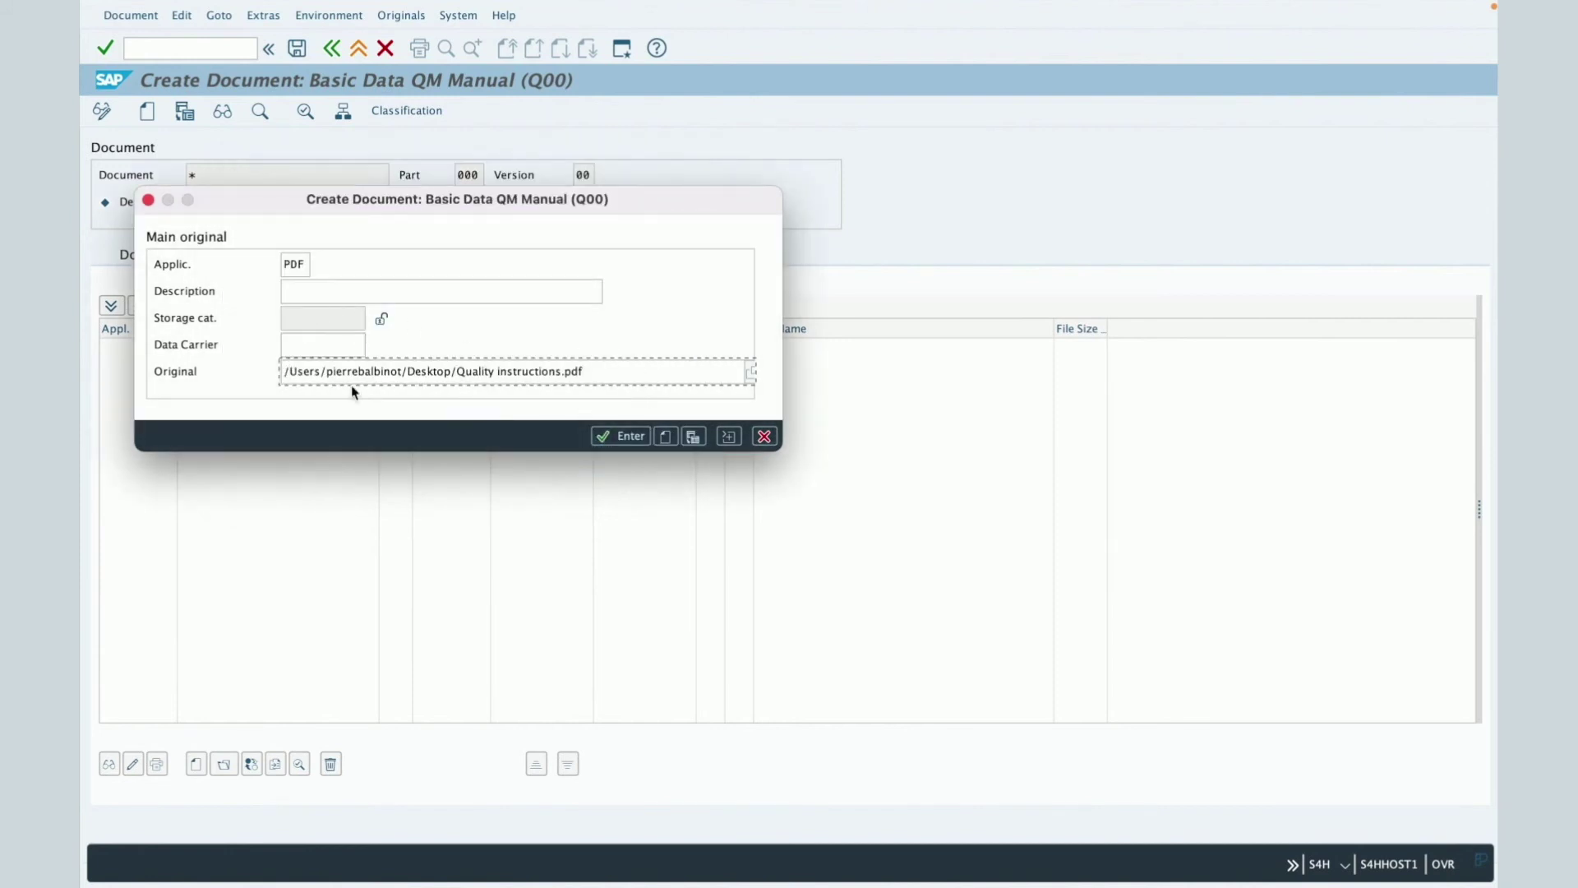
# Step: Describe the PDF original as 'Quality instructions' and add it to the originals list
pyautogui.click(597, 371)
pyautogui.moveTo(598, 371); pyautogui.dragTo(305, 363)
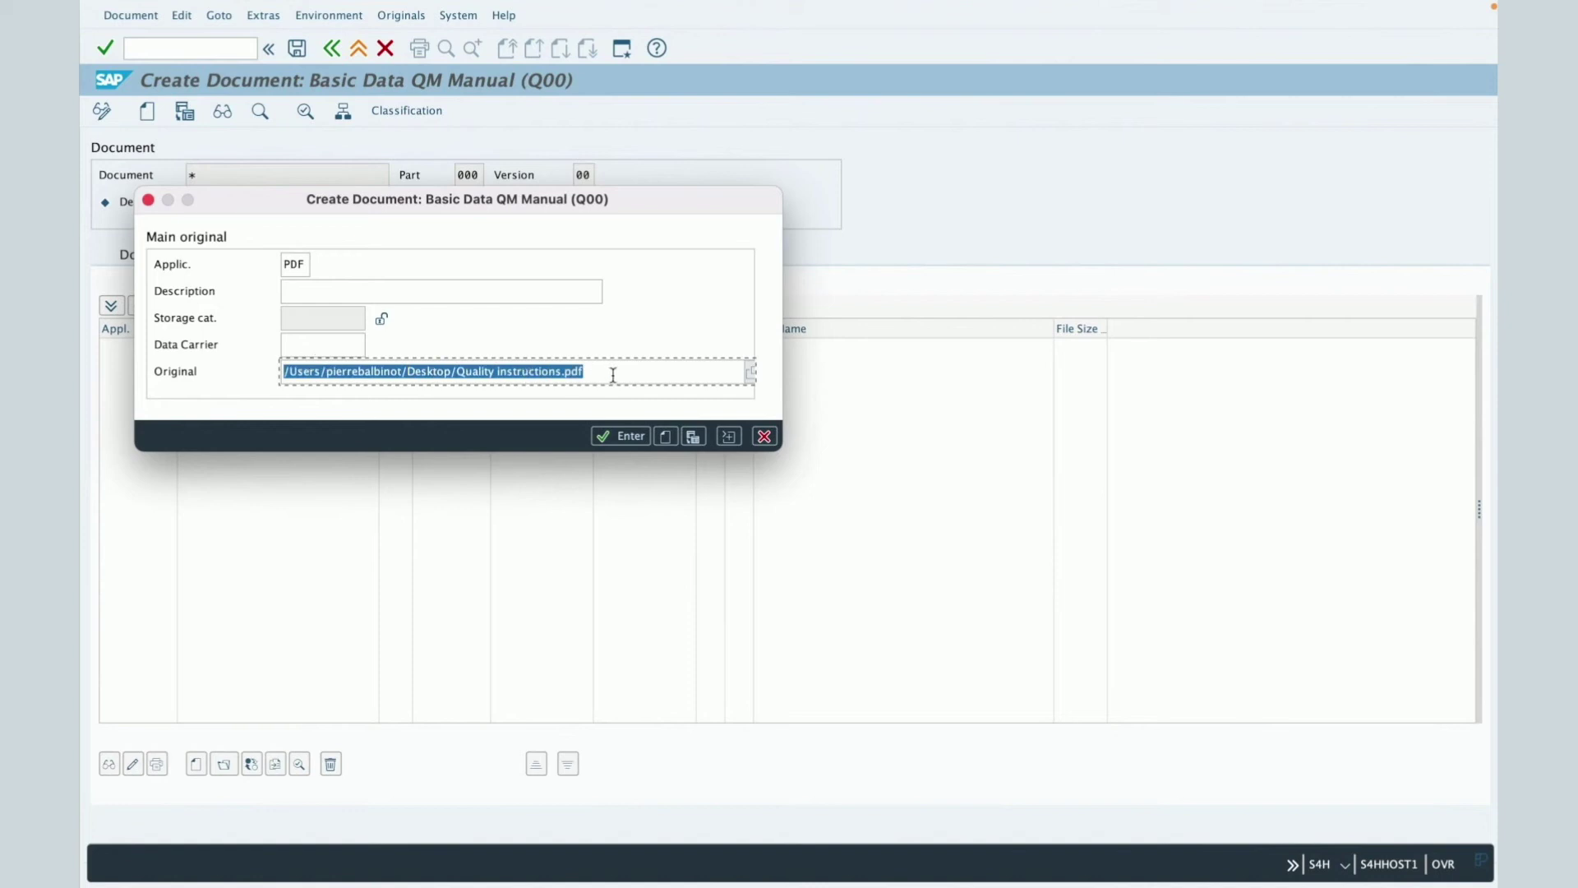
pyautogui.click(307, 264)
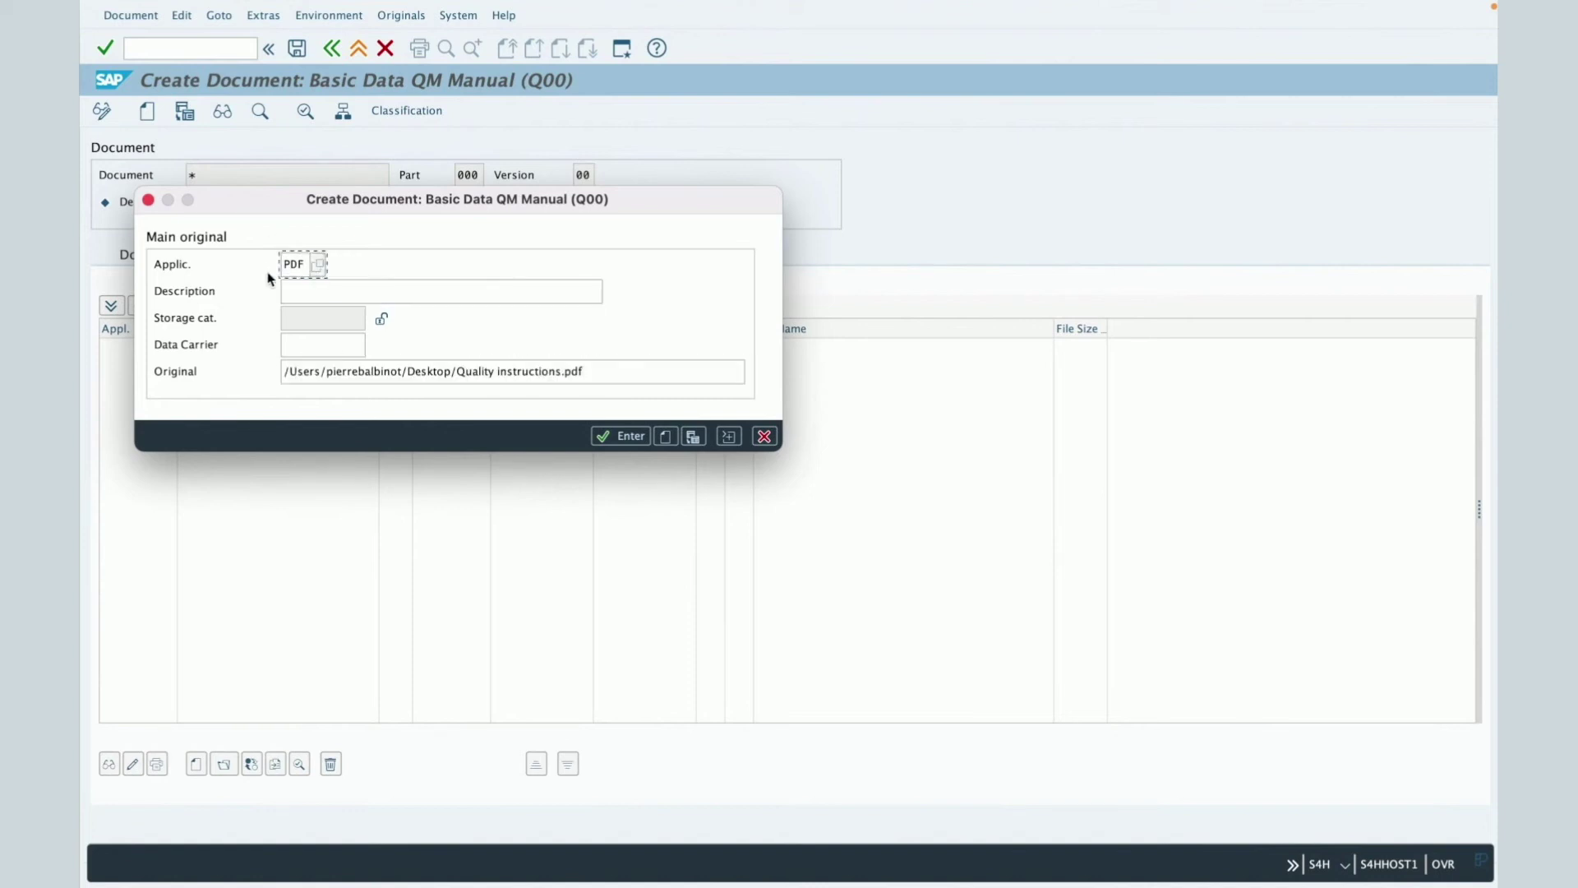
pyautogui.click(331, 290)
pyautogui.moveTo(335, 207); pyautogui.dragTo(397, 461)
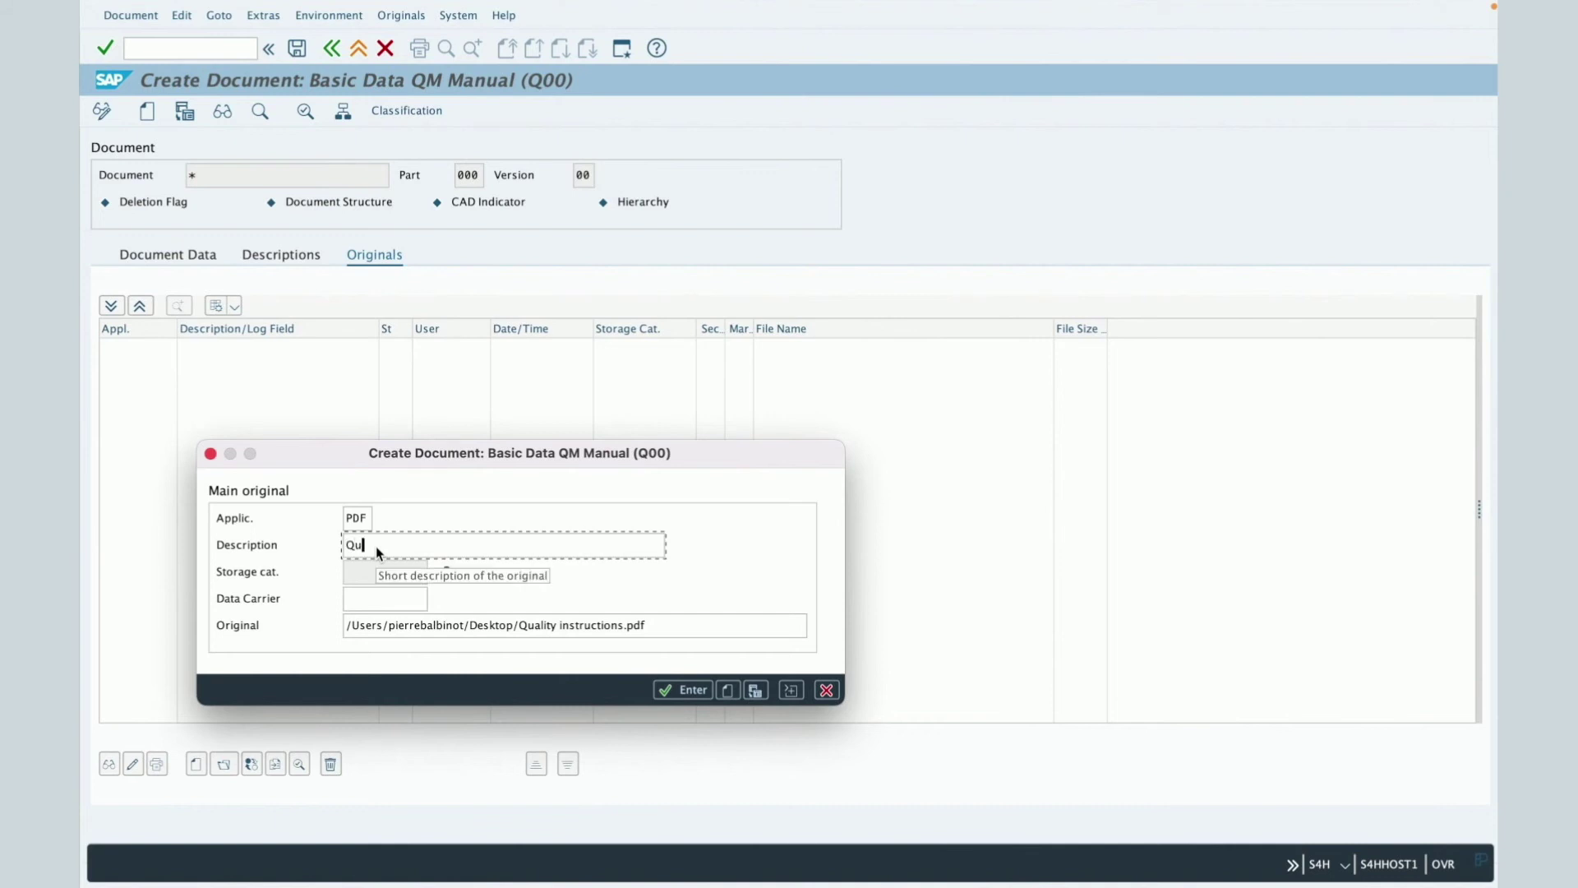
pyautogui.write('nstructions')
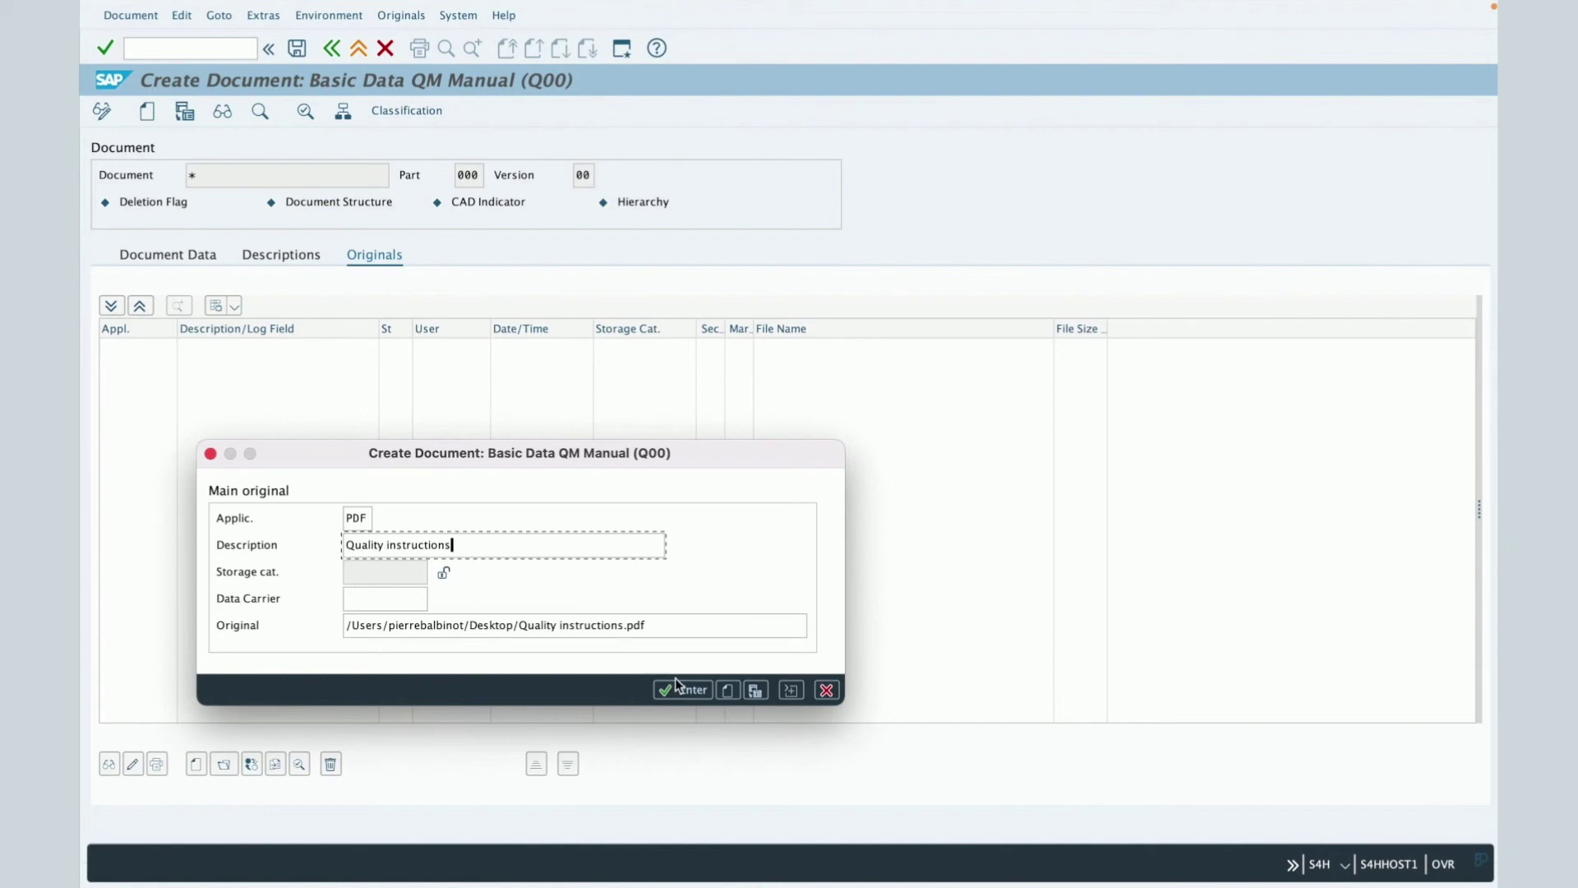
pyautogui.click(685, 689)
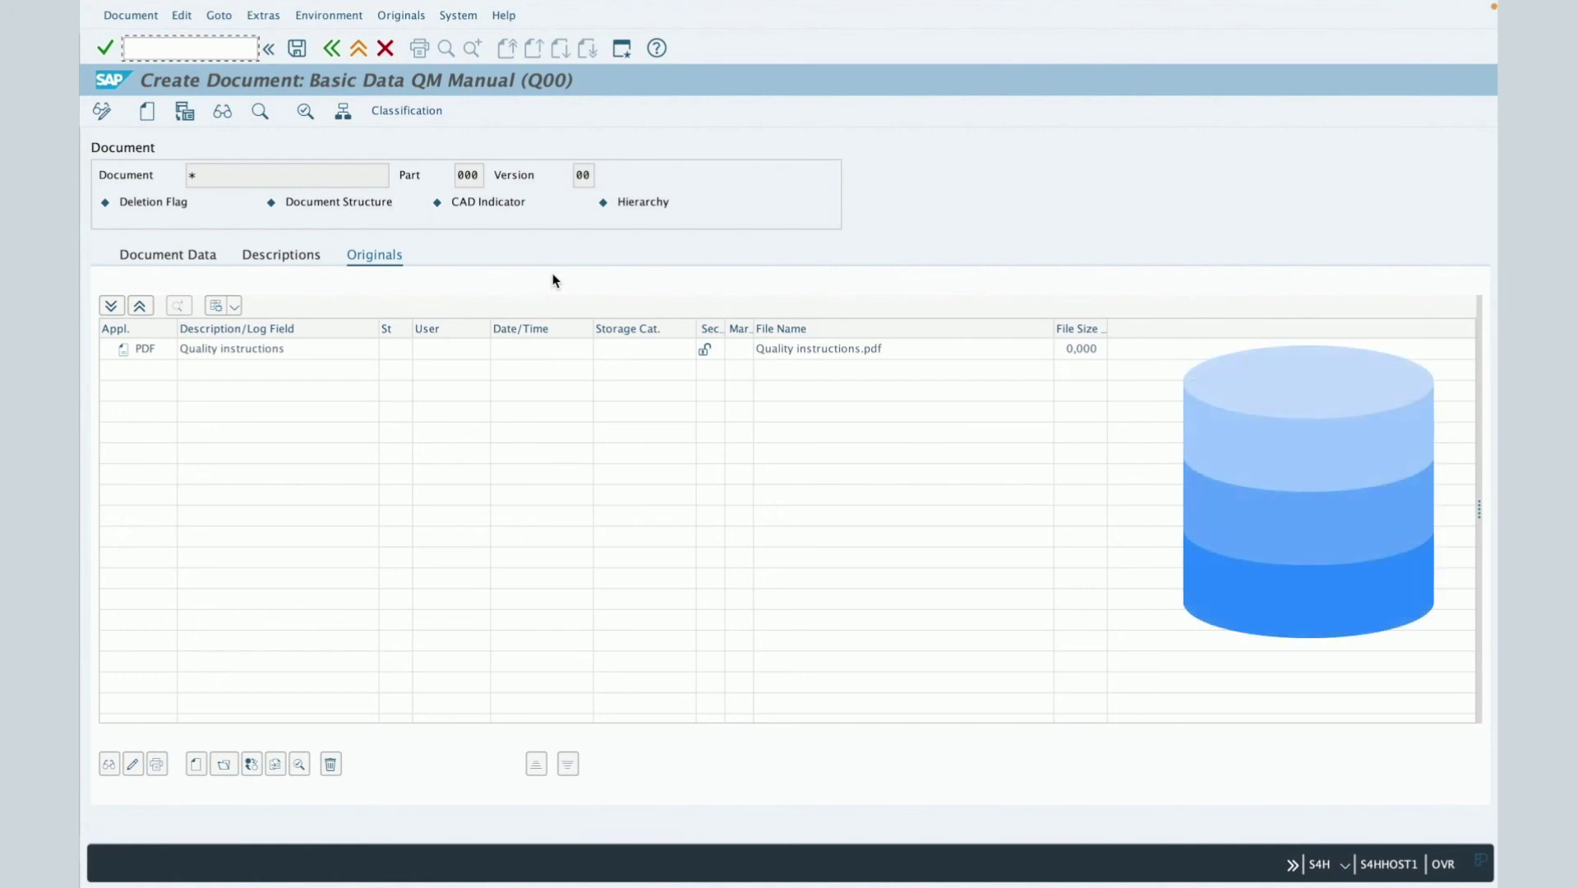
pyautogui.click(298, 49)
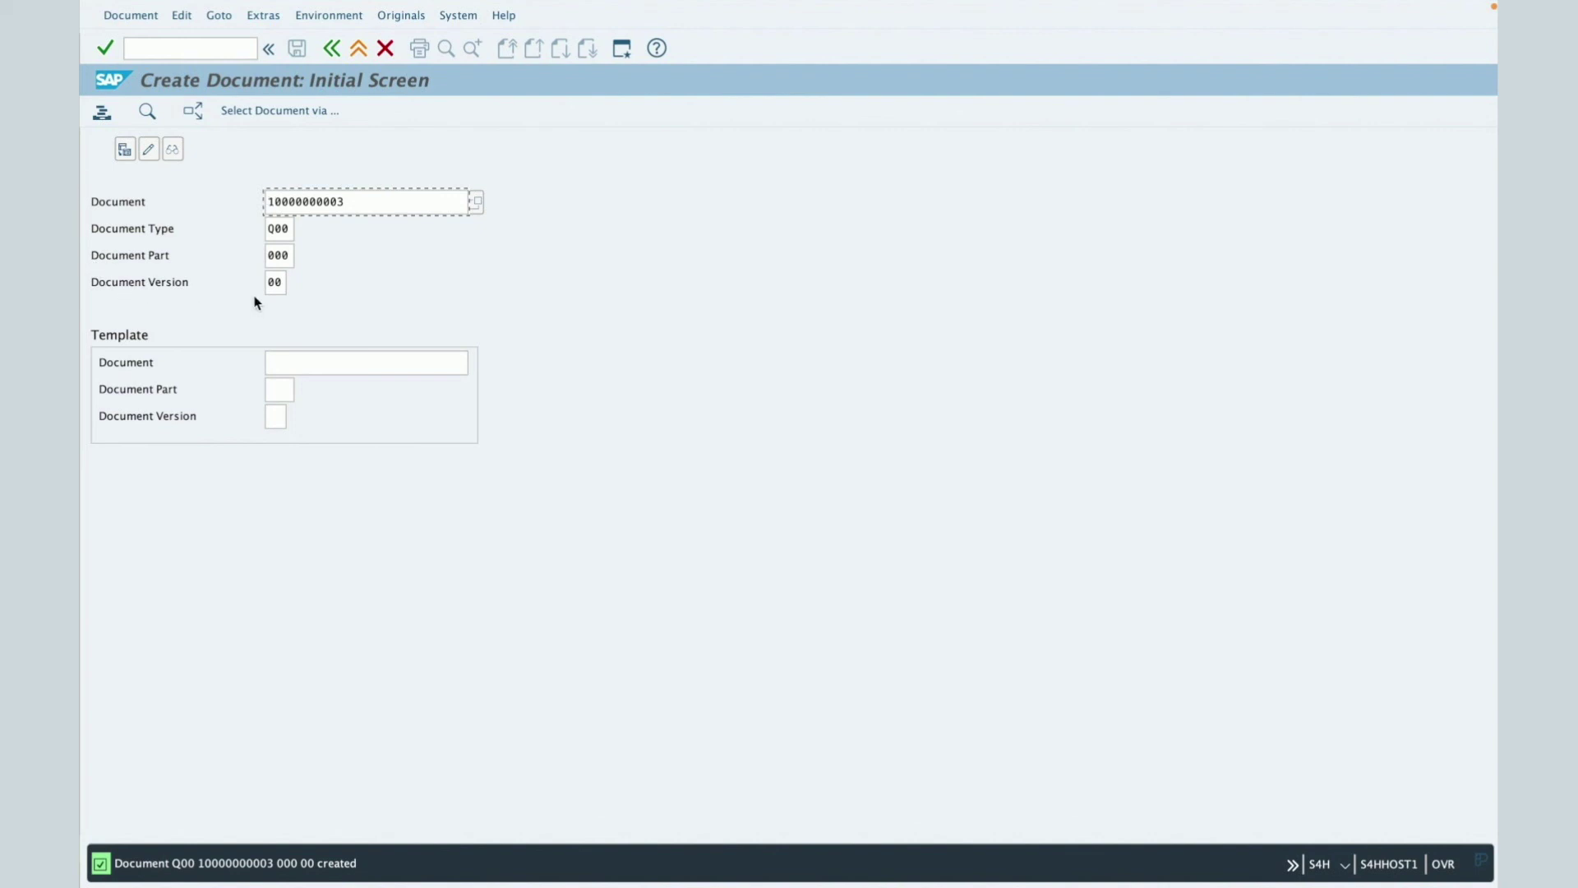
pyautogui.click(149, 149)
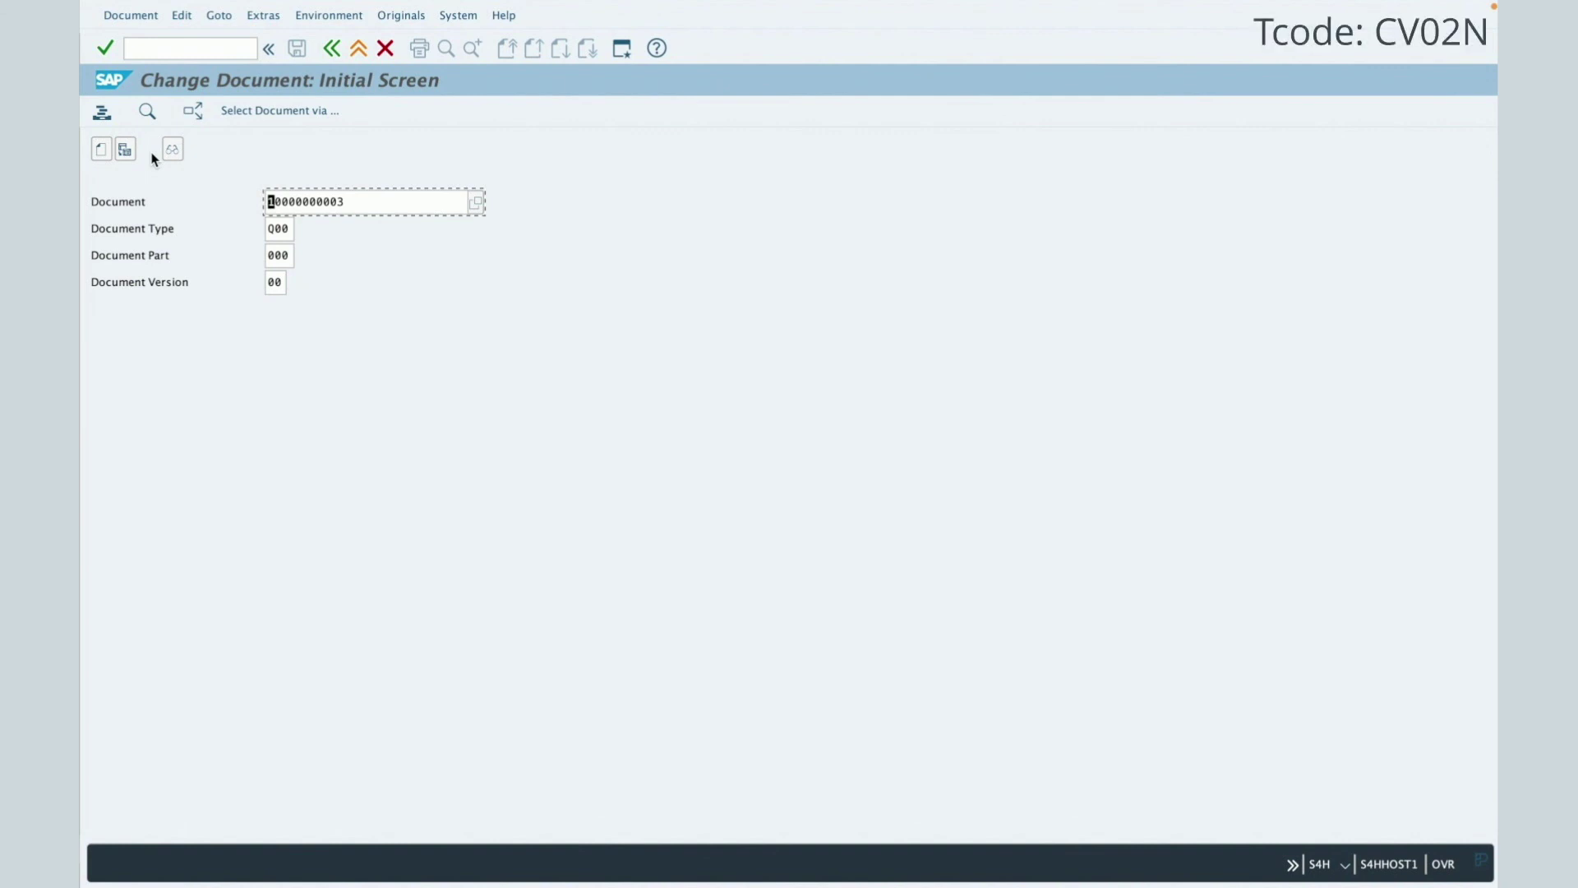
pyautogui.press('Return')
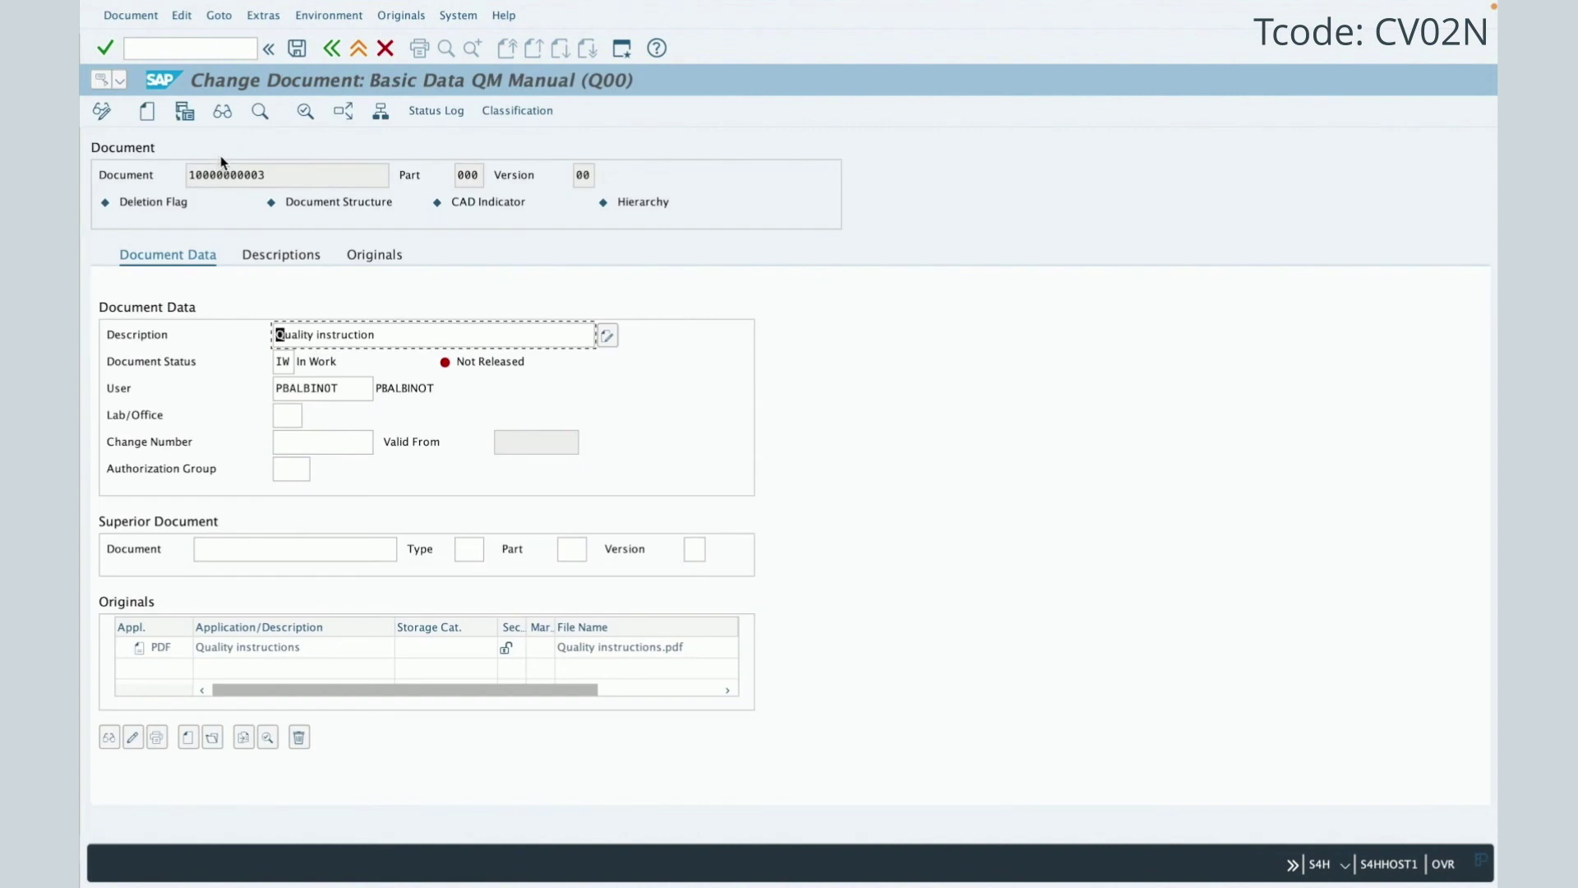
pyautogui.click(293, 359)
pyautogui.click(301, 362)
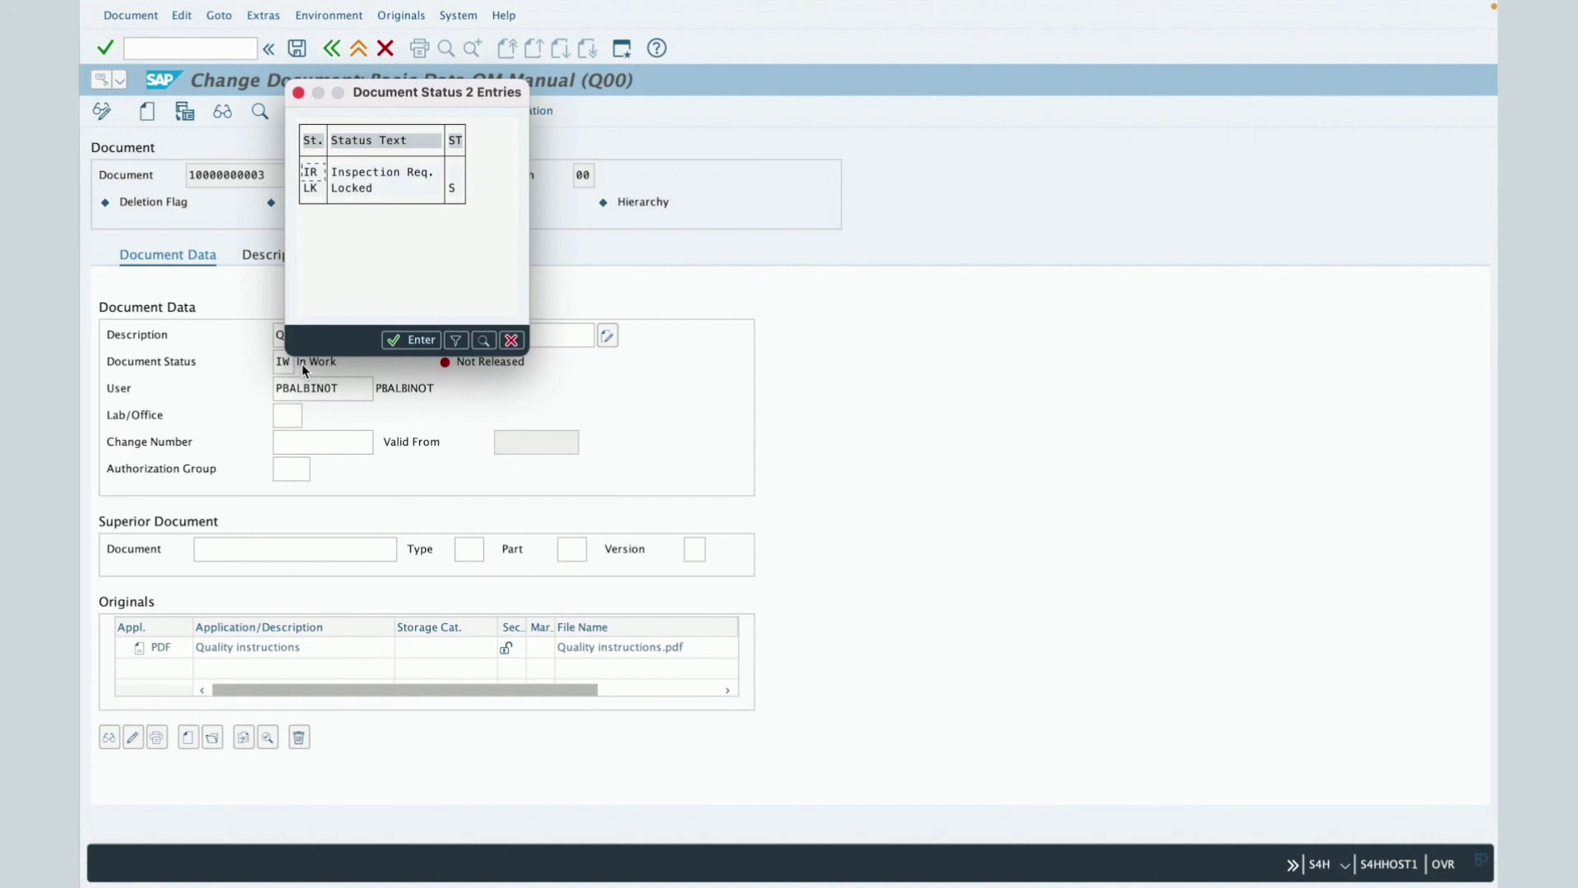
pyautogui.moveTo(387, 95); pyautogui.dragTo(688, 191)
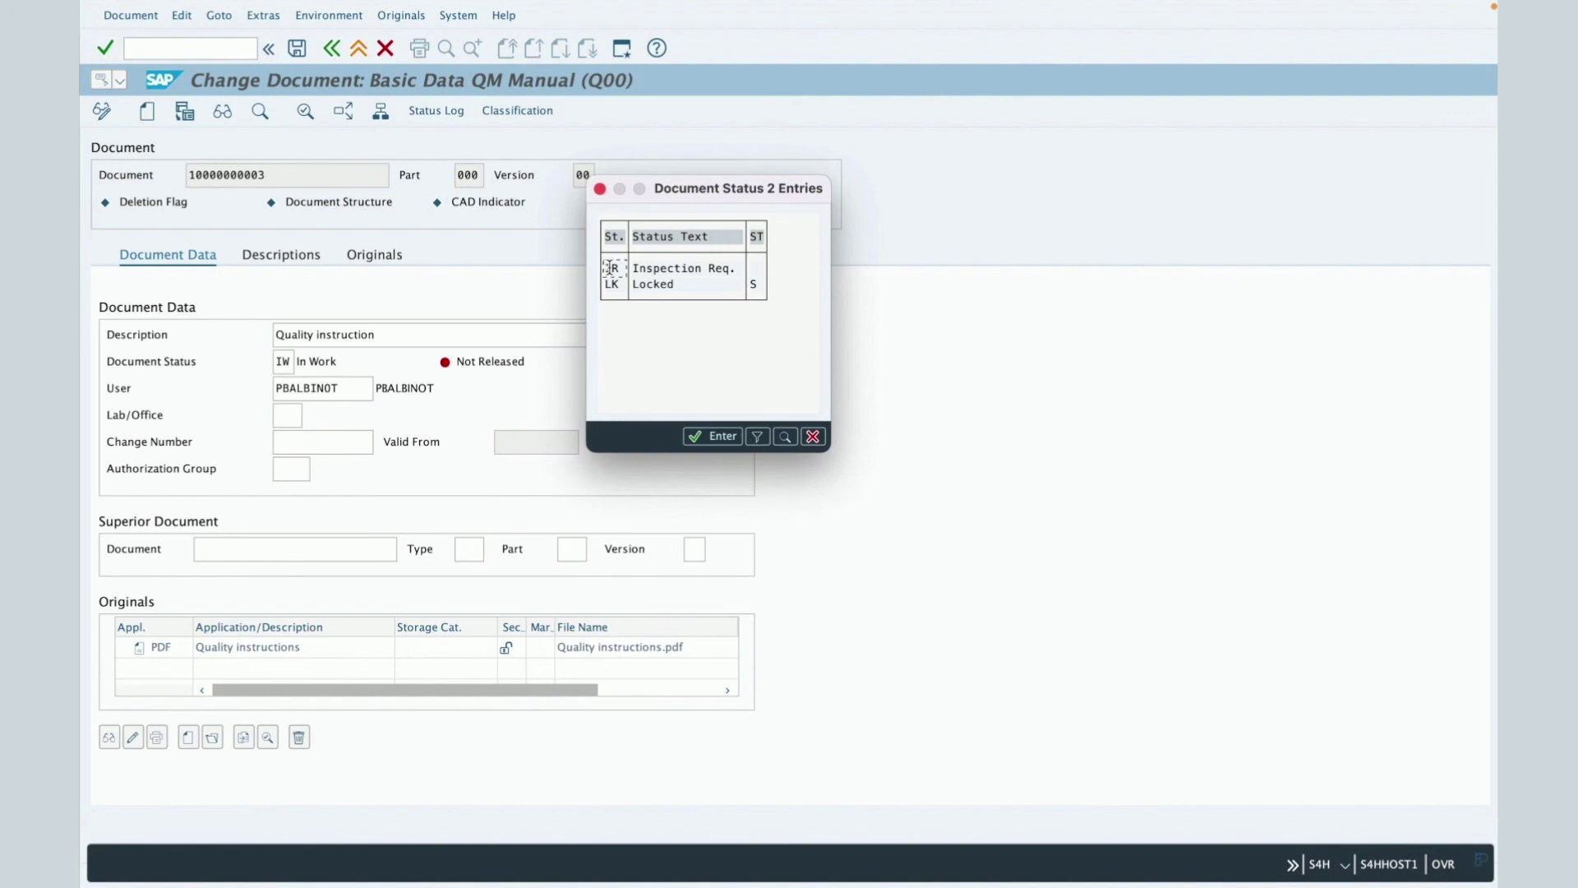
pyautogui.click(613, 283)
pyautogui.click(612, 270)
pyautogui.doubleClick(613, 269)
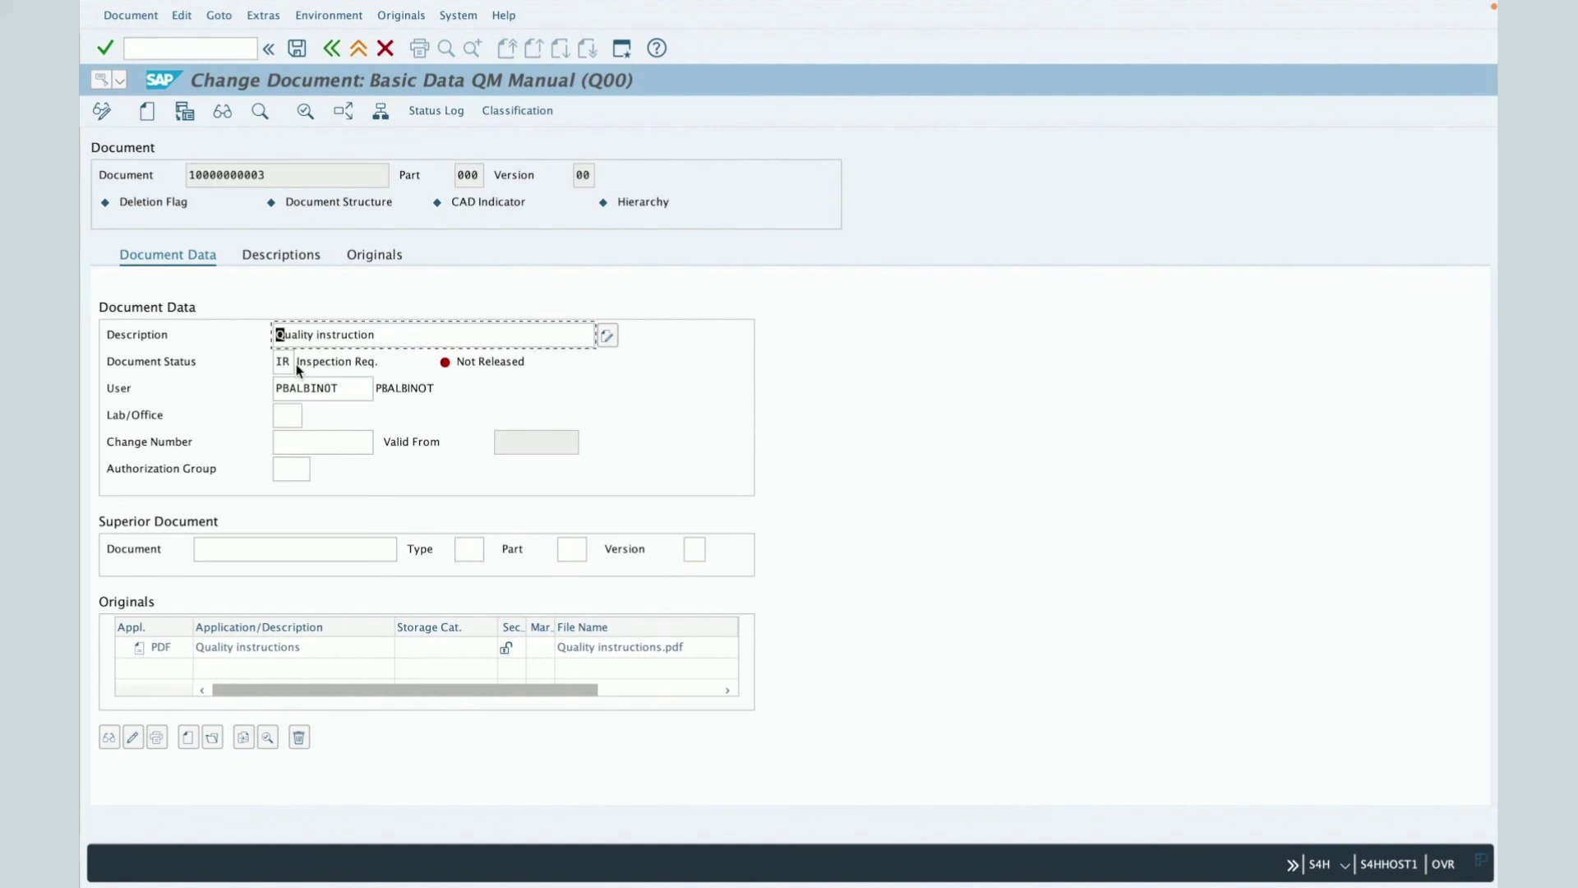
pyautogui.moveTo(296, 363); pyautogui.dragTo(380, 363)
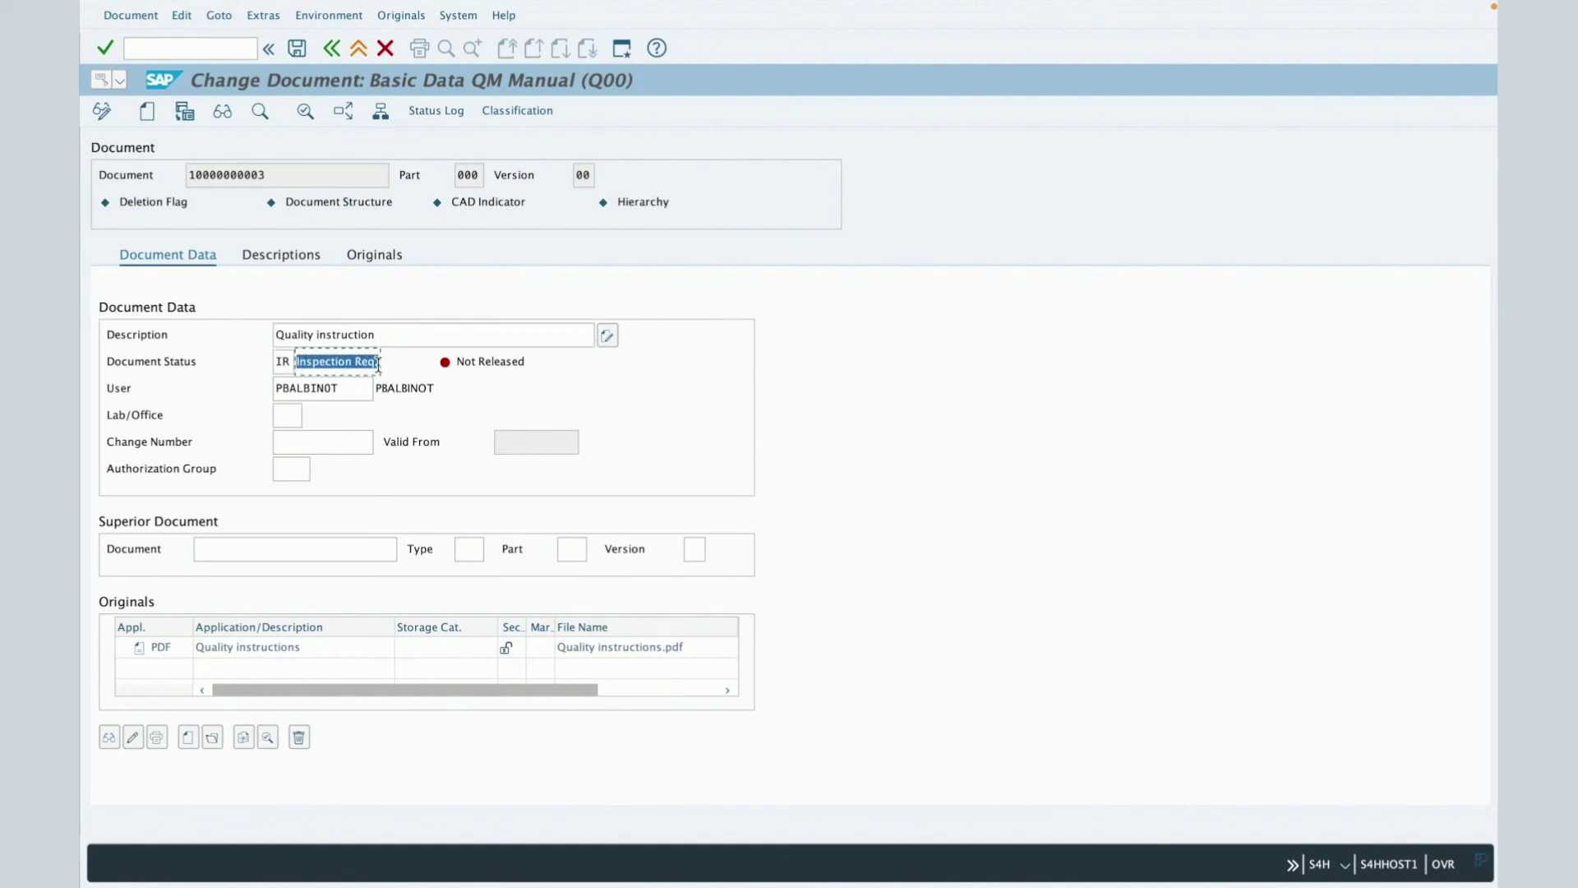
pyautogui.click(299, 51)
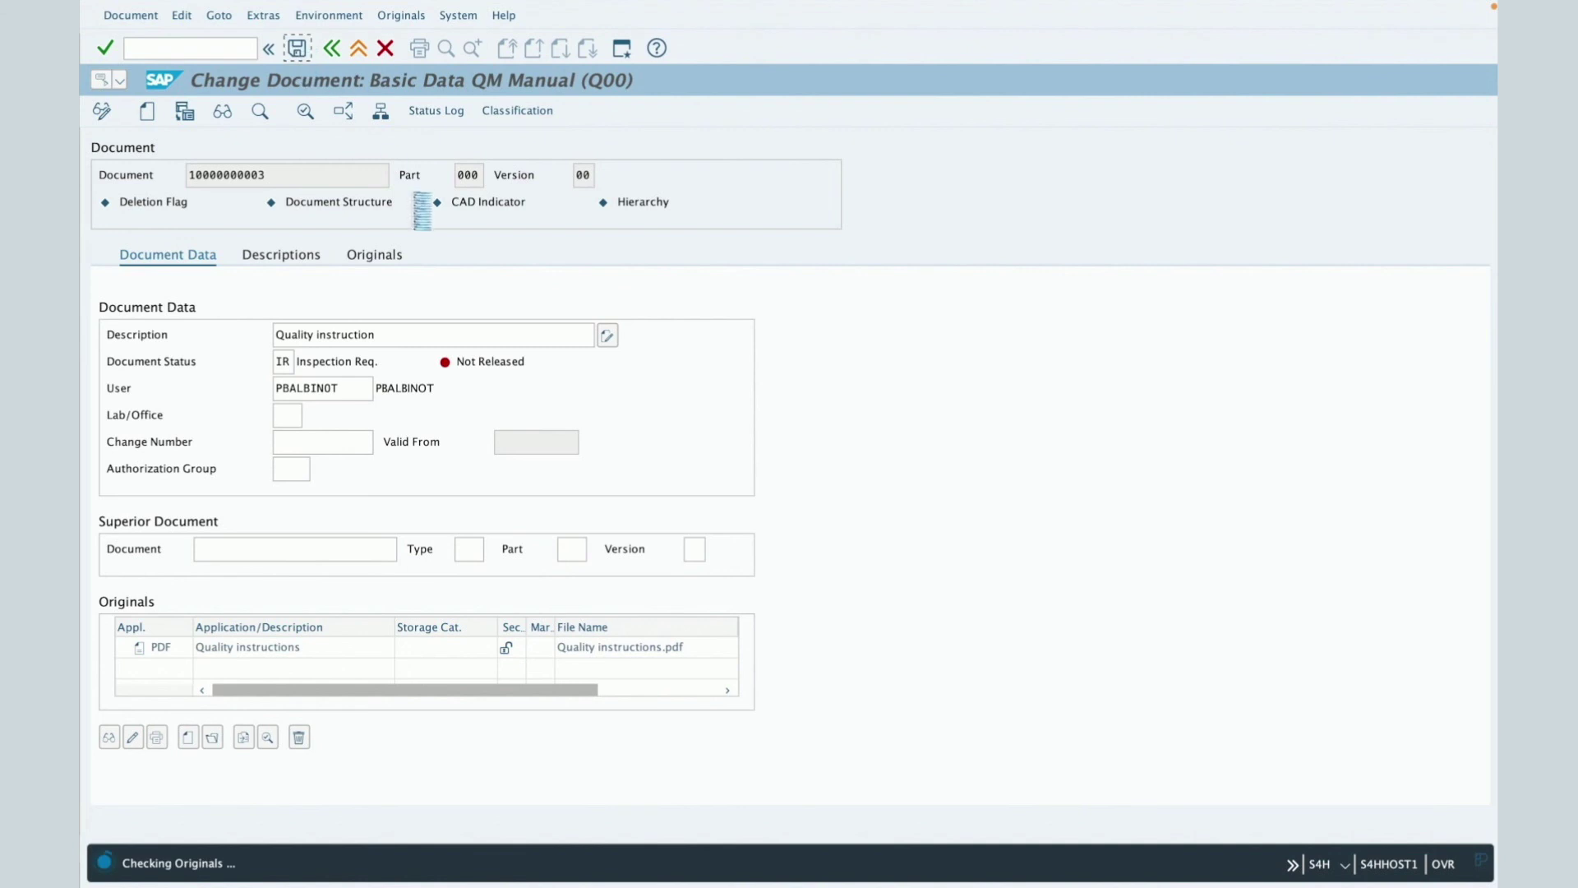